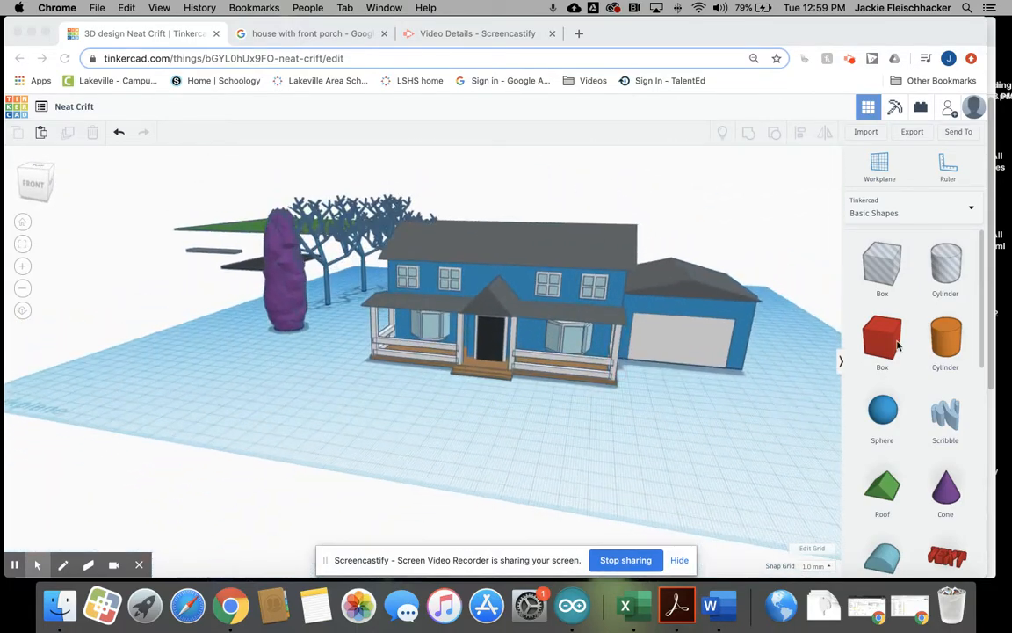
Place a box on the workplane in front of the house and colour it white
{"action": "left_click_drag", "start_coordinate": [883, 338], "coordinate": [611, 437]}
{"action": "right_click_drag", "start_coordinate": [689, 484], "coordinate": [602, 300]}
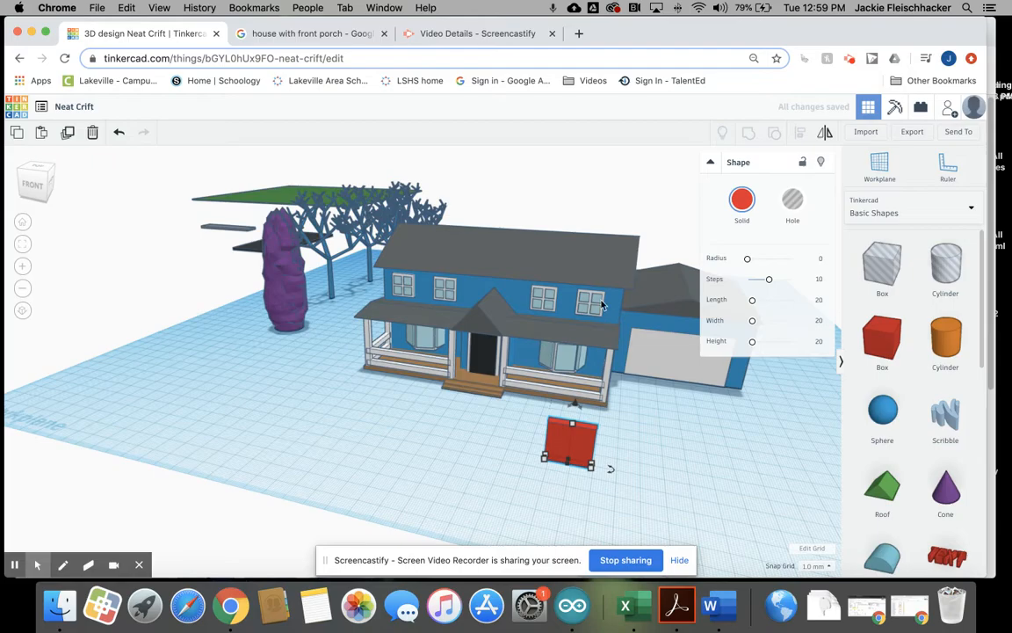
{"action": "mouse_move", "coordinate": [610, 428]}
{"action": "right_mouse_down"}
{"action": "mouse_move", "coordinate": [645, 436]}
{"action": "mouse_move", "coordinate": [617, 439]}
{"action": "right_mouse_up"}
{"action": "left_click", "coordinate": [617, 439]}
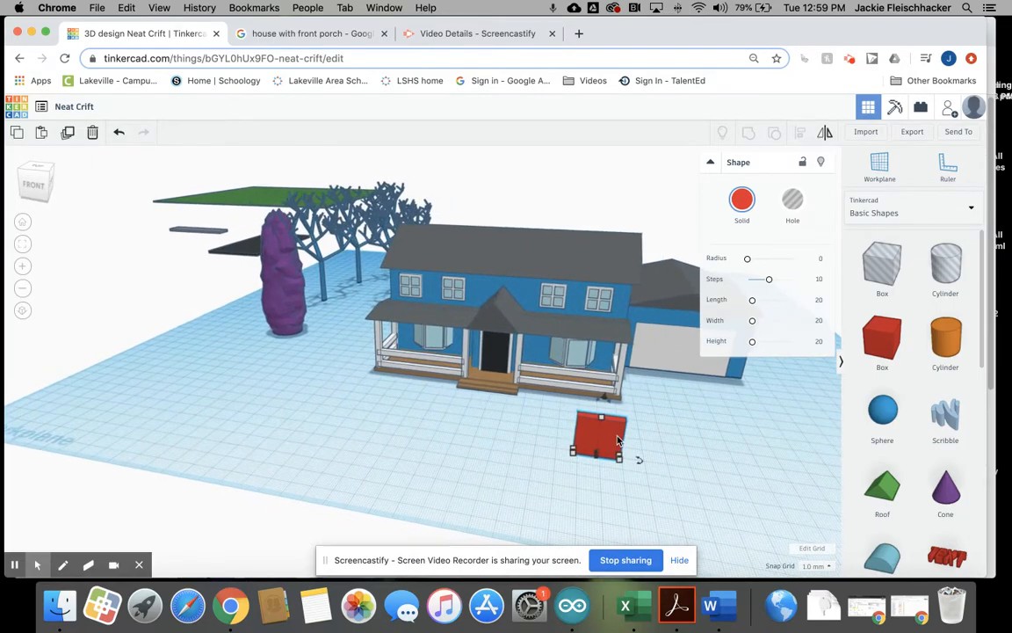
{"action": "left_click", "coordinate": [742, 199]}
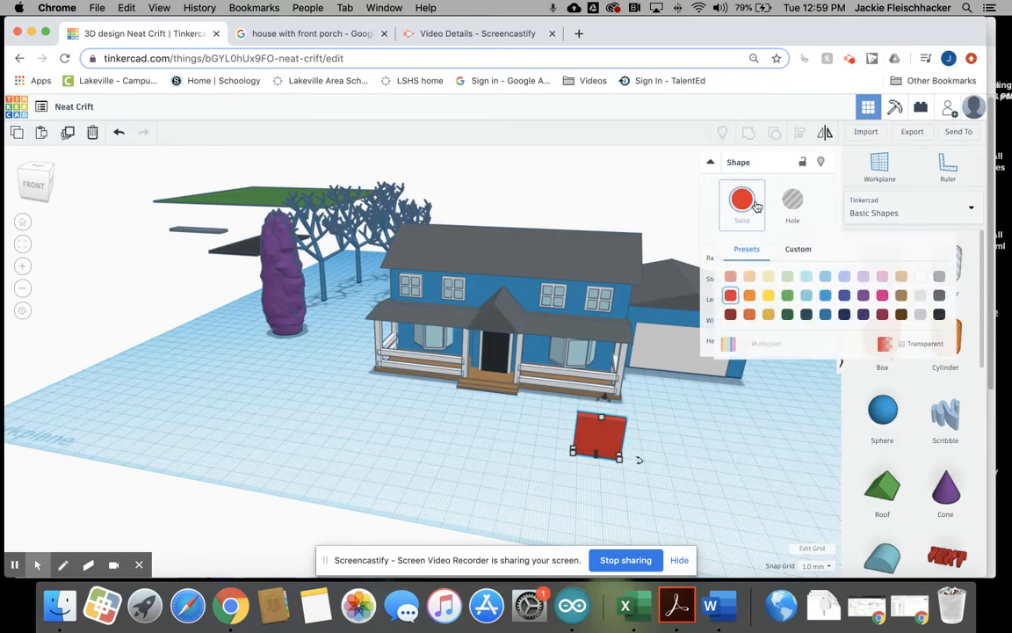
{"action": "left_click", "coordinate": [920, 276]}
{"action": "left_click", "coordinate": [825, 368]}
Add a second box in front of the white one and flatten it into a panel about 12 mm wide and 9 mm high
{"action": "left_click_drag", "start_coordinate": [882, 338], "coordinate": [588, 474]}
{"action": "left_click_drag", "start_coordinate": [580, 428], "coordinate": [579, 453]}
{"action": "scroll", "coordinate": [667, 454], "scroll_direction": "up", "scroll_amount": 5}
{"action": "right_click_drag", "start_coordinate": [680, 454], "coordinate": [572, 430]}
Set the white box's width to 20 mm and its depth to 5 mm
{"action": "left_click", "coordinate": [561, 430]}
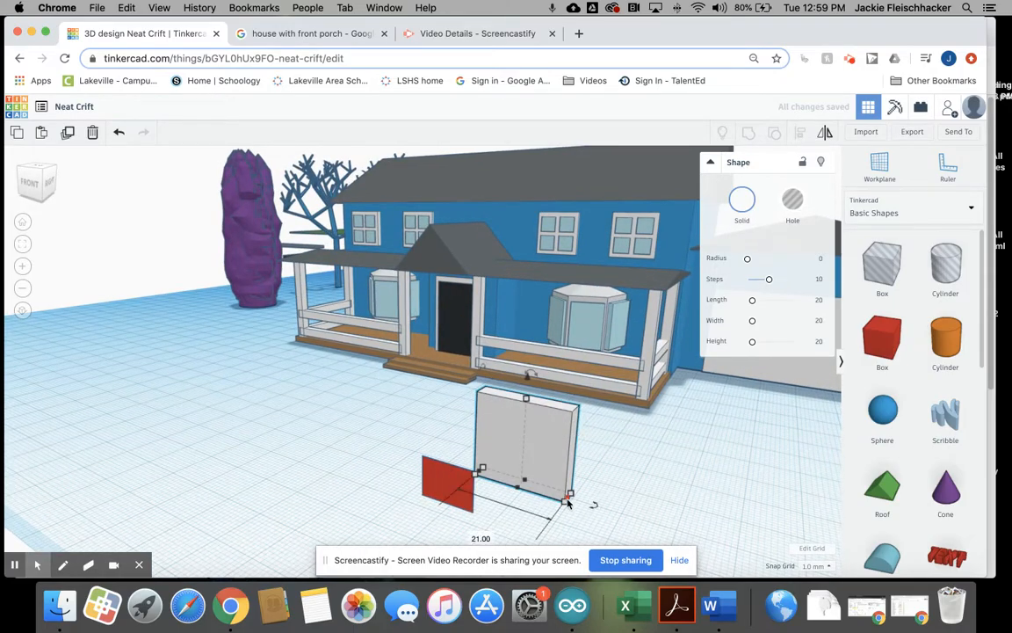
{"action": "left_click", "coordinate": [471, 536]}
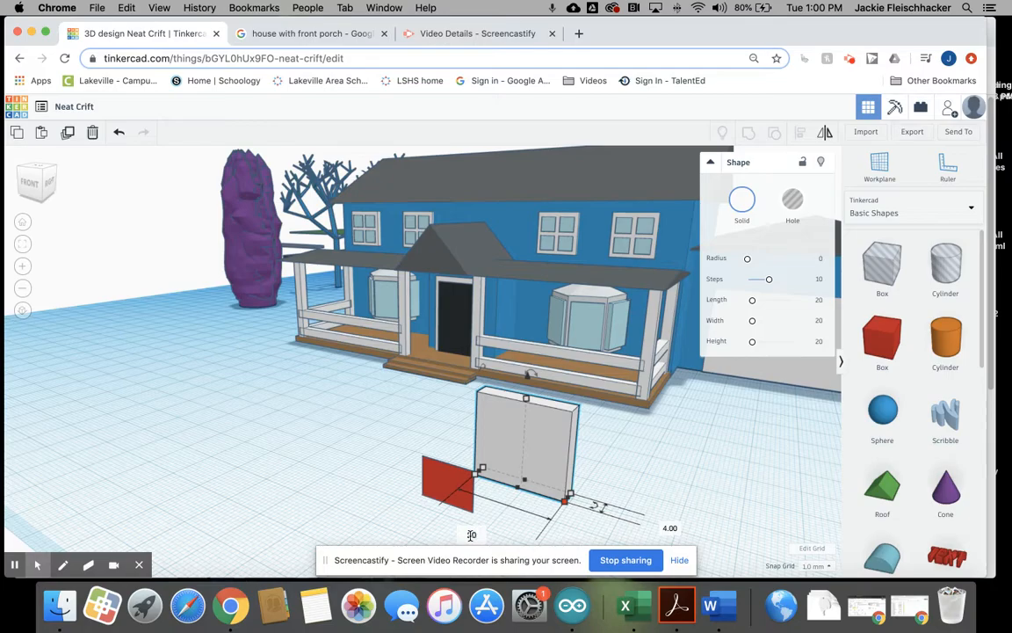
{"action": "key", "text": "Return"}
{"action": "type", "text": "5"}
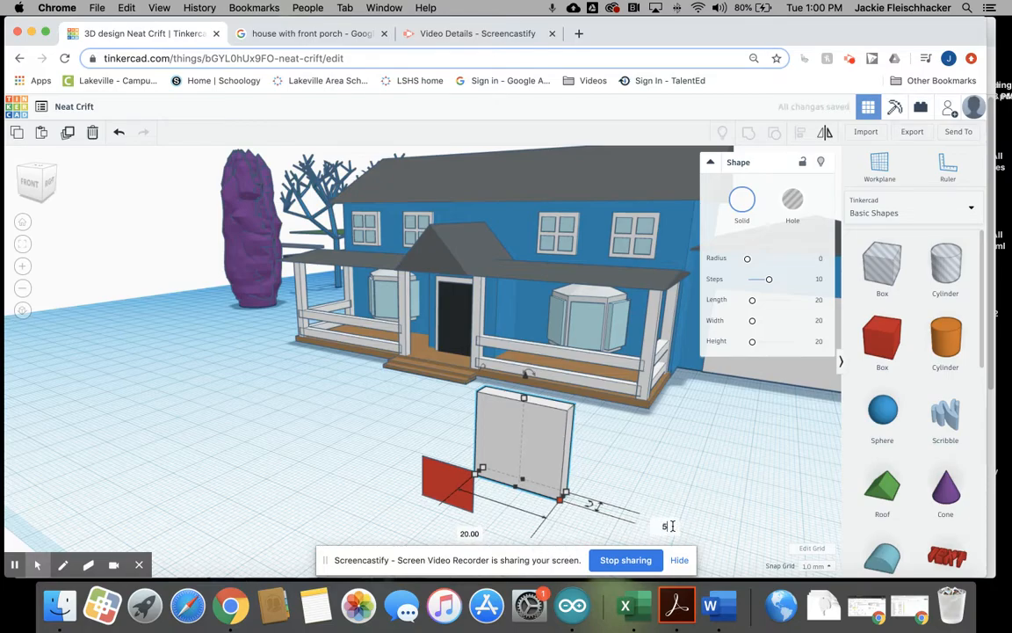
{"action": "key", "text": "Return"}
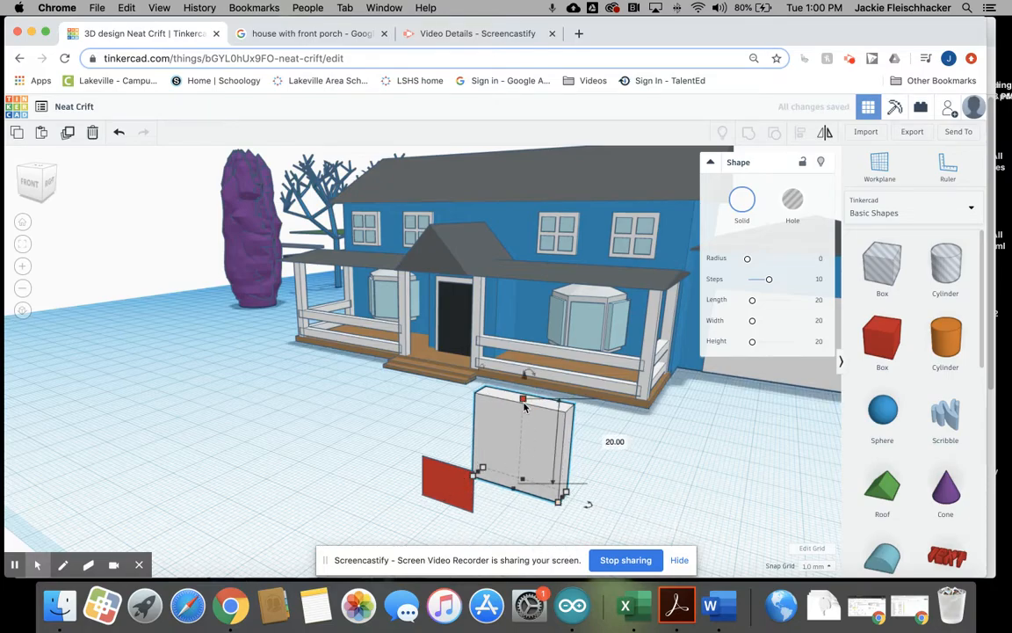
{"action": "left_click", "coordinate": [650, 486]}
Resize the thin red panel to 6 mm high and 6 mm wide, and colour it light blue
{"action": "left_click", "coordinate": [444, 492]}
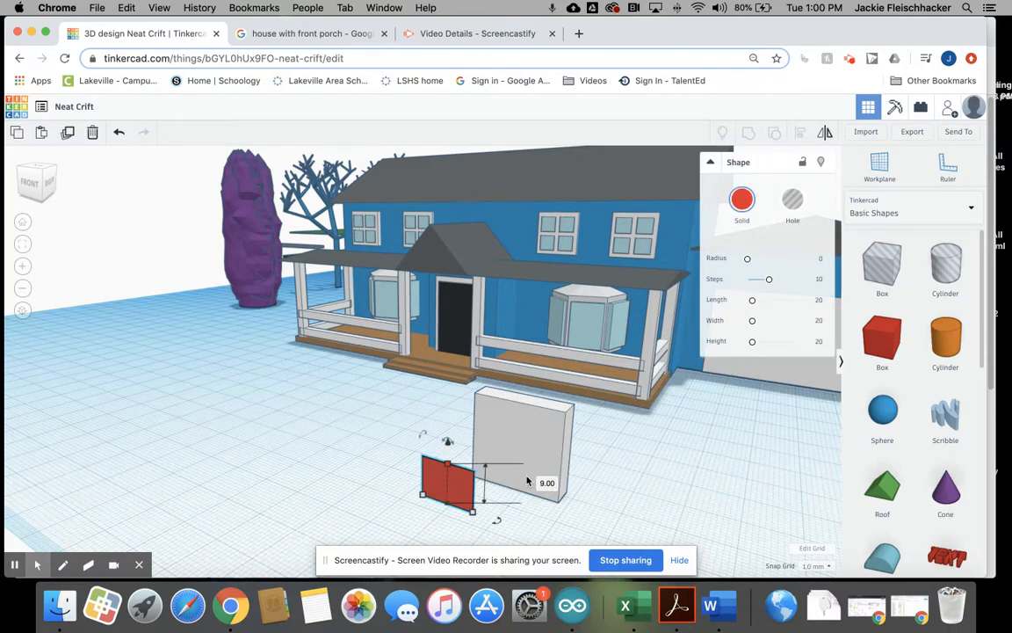
{"action": "left_click", "coordinate": [547, 481]}
{"action": "key", "text": "Return"}
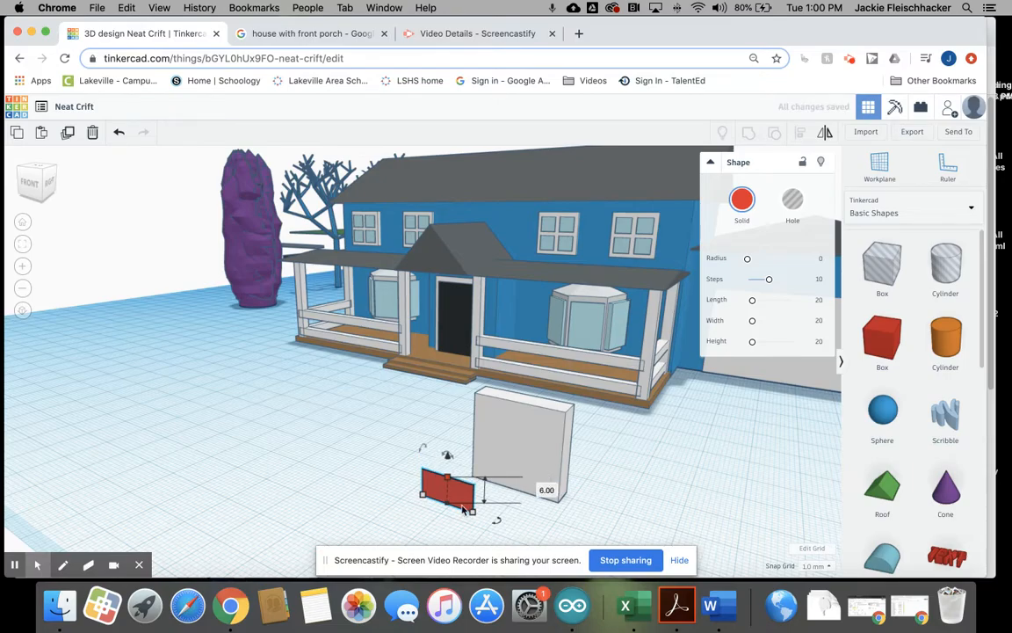
{"action": "middle_click_drag", "start_coordinate": [439, 512], "coordinate": [451, 481]}
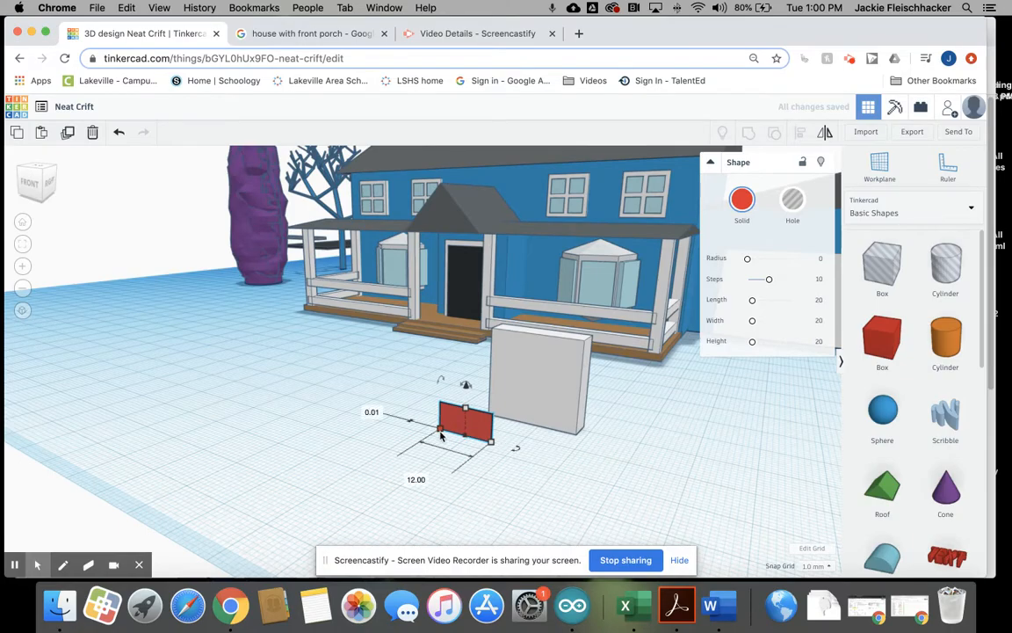
{"action": "left_click", "coordinate": [413, 476]}
{"action": "type", "text": "6"}
{"action": "key", "text": "Return"}
{"action": "left_click", "coordinate": [742, 202]}
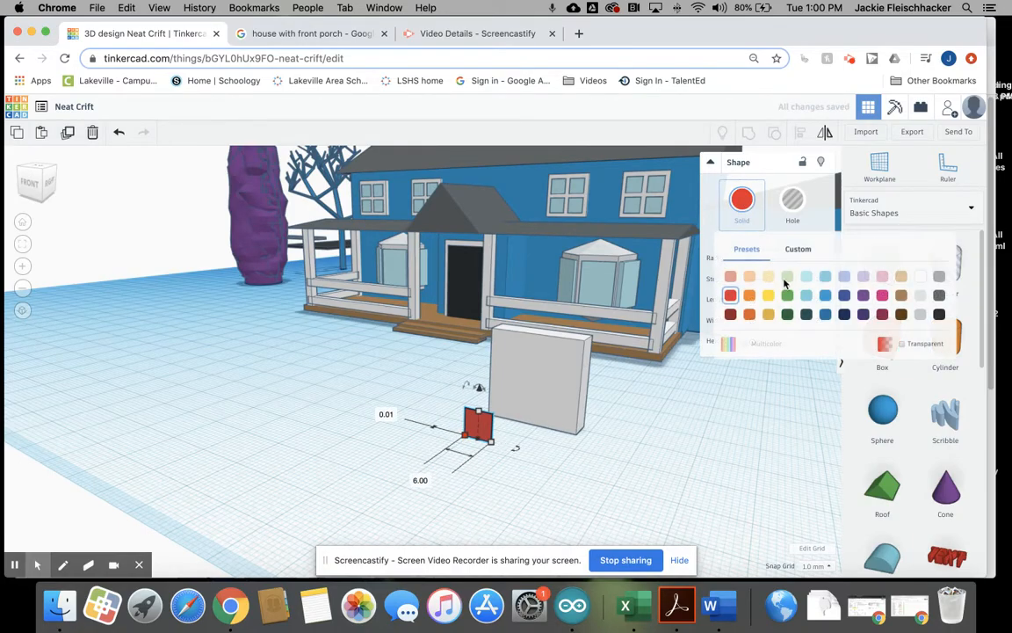
{"action": "left_click", "coordinate": [807, 277]}
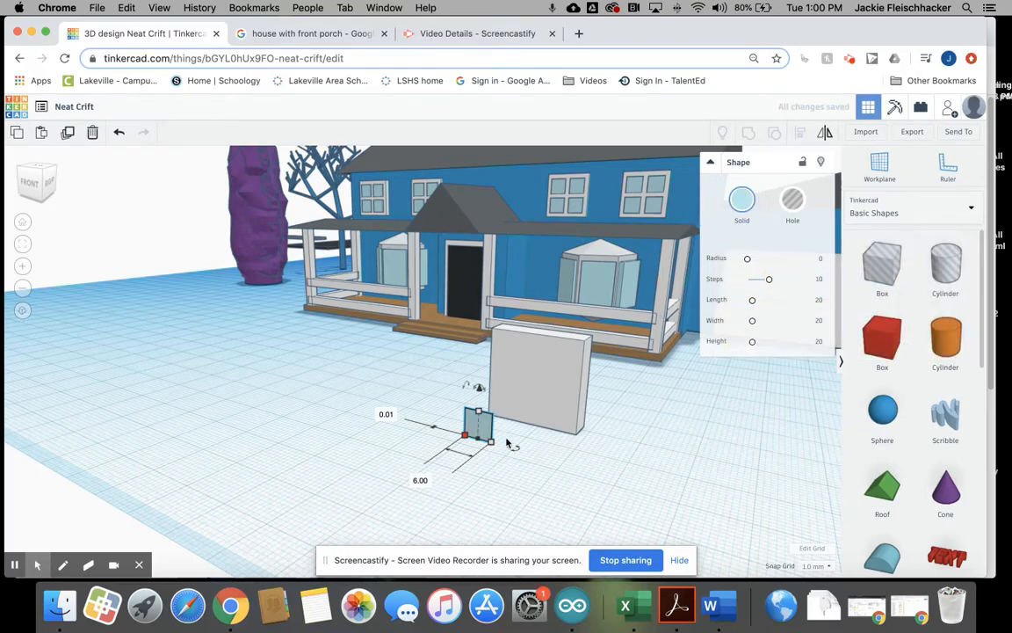
Raise the light blue pane and move it against the front face of the white box
{"action": "left_click_drag", "start_coordinate": [482, 389], "coordinate": [543, 380]}
{"action": "right_click_drag", "start_coordinate": [542, 380], "coordinate": [492, 391]}
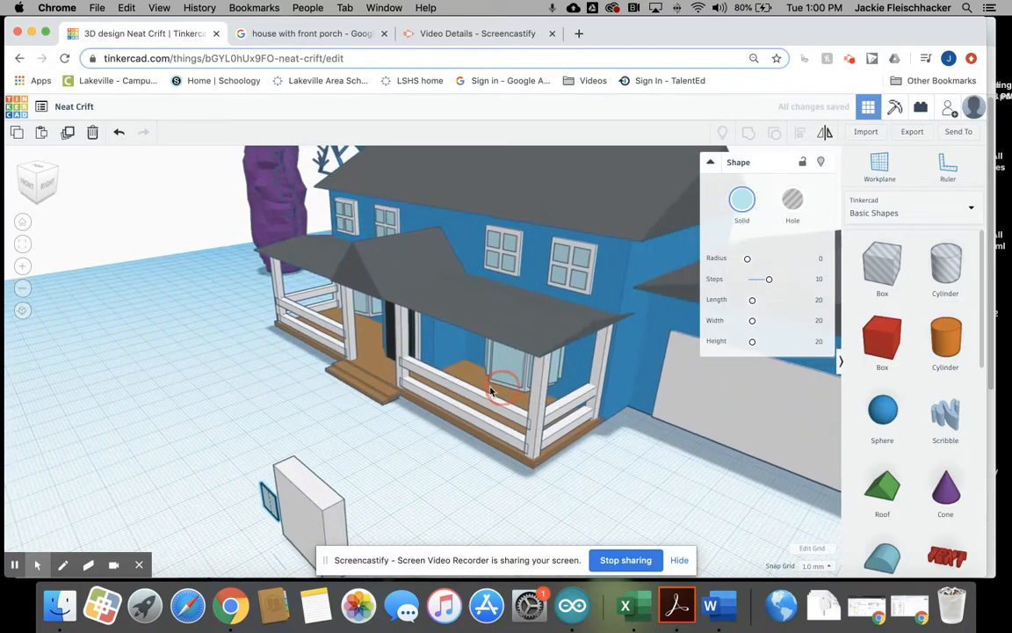
{"action": "left_click_drag", "start_coordinate": [274, 526], "coordinate": [262, 524]}
{"action": "right_click_drag", "start_coordinate": [438, 514], "coordinate": [589, 454]}
{"action": "key", "text": "Up"}
{"action": "key", "text": "Up"}
{"action": "key", "text": "Up"}
{"action": "key", "text": "Up"}
{"action": "key", "text": "Up"}
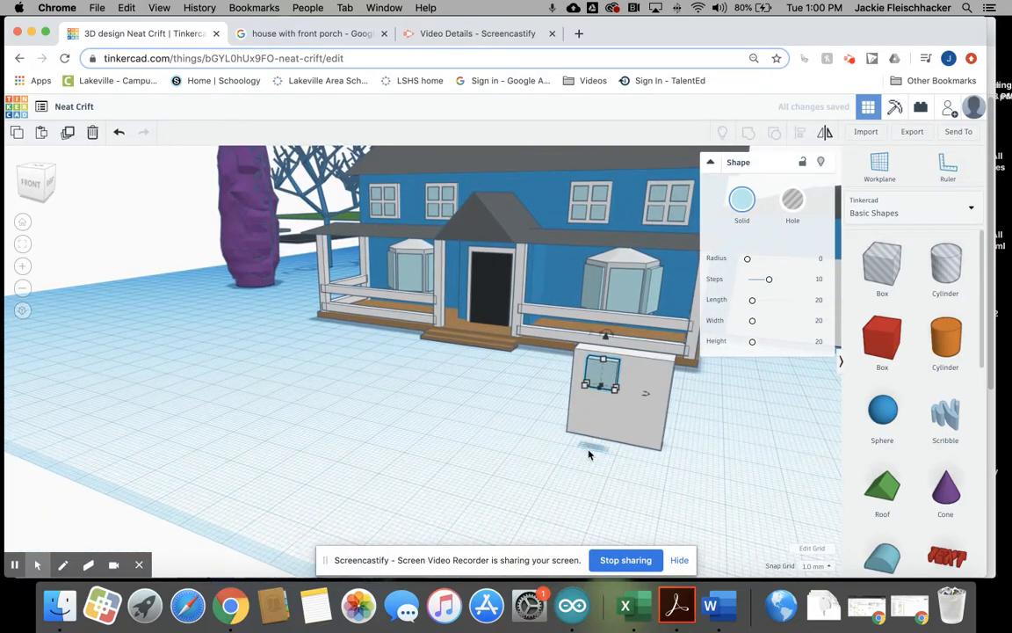
{"action": "key", "text": "Down"}
{"action": "key", "text": "Down"}
{"action": "key", "text": "Down"}
{"action": "key", "text": "Down"}
{"action": "key", "text": "Down"}
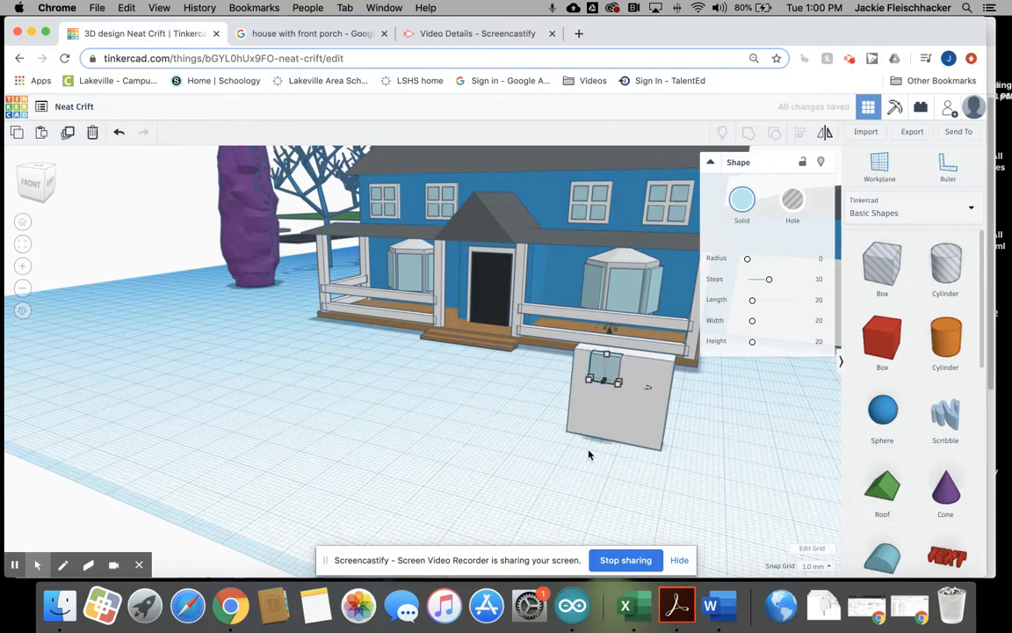
{"action": "key", "text": "Up"}
{"action": "key", "text": "Up"}
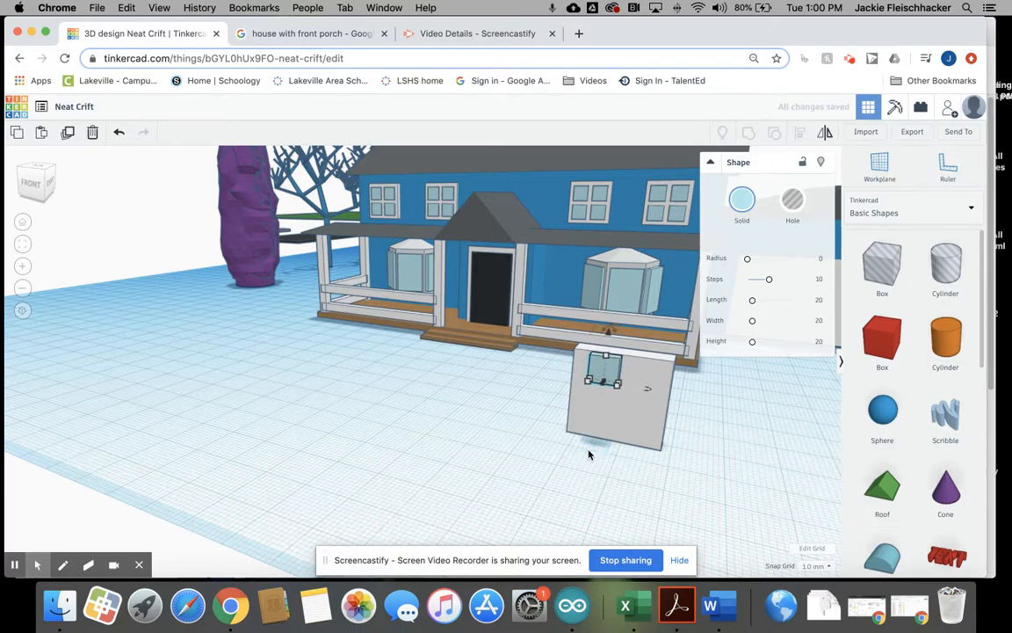
Nudge the pane into the upper-left corner of the white box's front and lower it by 1 mm
{"action": "key", "text": "Left"}
{"action": "key", "text": "Left"}
{"action": "key", "text": "Left"}
{"action": "key", "text": "Left"}
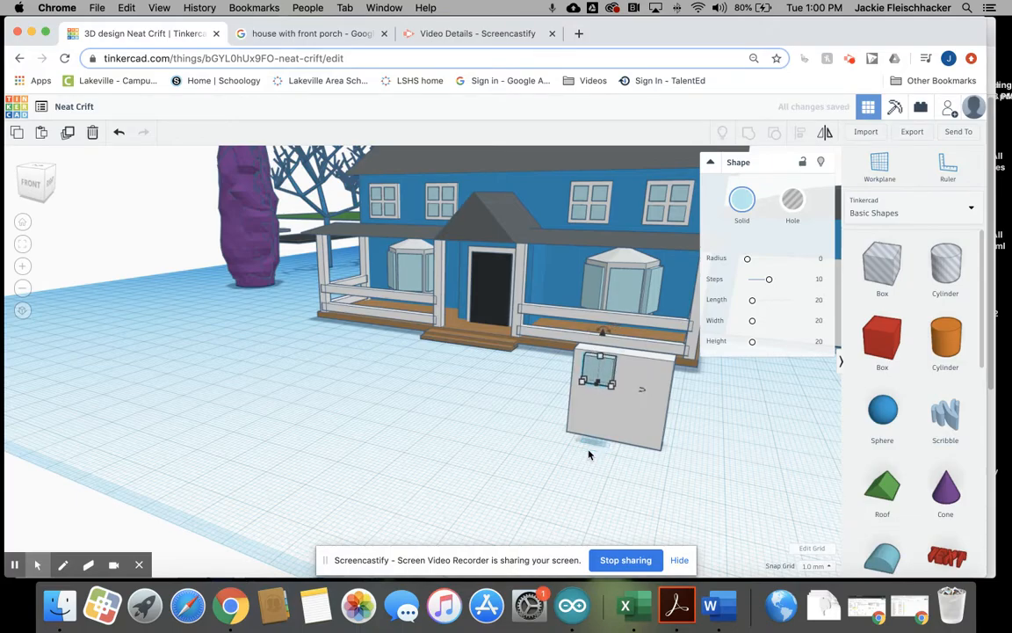
{"action": "key", "text": "Right"}
{"action": "key", "text": "Right"}
{"action": "key", "text": "Right"}
{"action": "key", "text": "Right"}
{"action": "key", "text": "Right"}
{"action": "key", "text": "Right"}
{"action": "key", "text": "Left"}
{"action": "key", "text": "Left"}
{"action": "key", "text": "Left"}
{"action": "key", "text": "Left"}
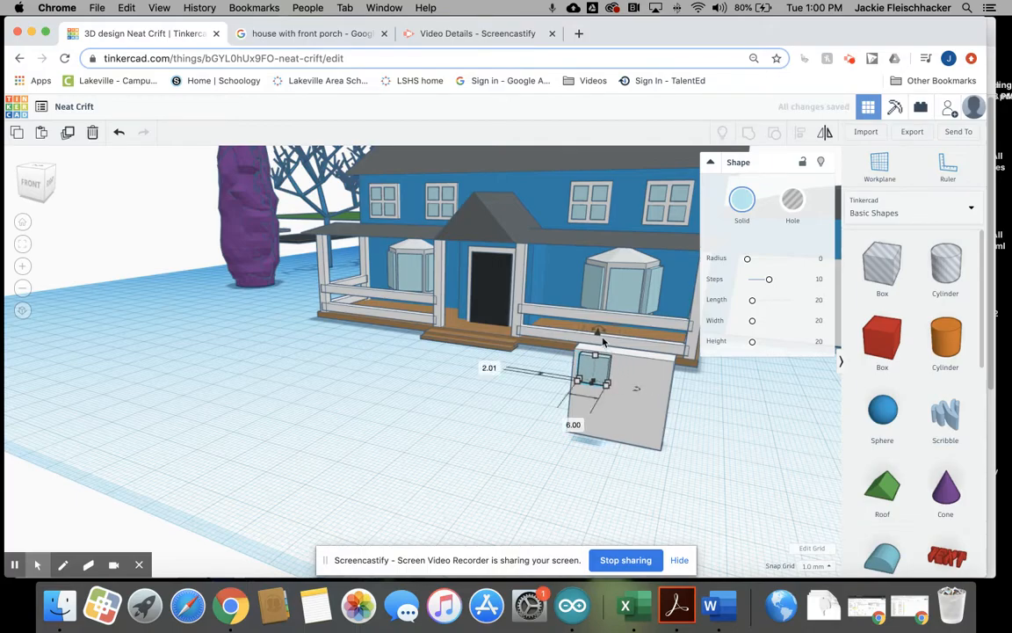
{"action": "left_click_drag", "start_coordinate": [598, 336], "coordinate": [598, 341]}
{"action": "right_click_drag", "start_coordinate": [712, 430], "coordinate": [603, 420]}
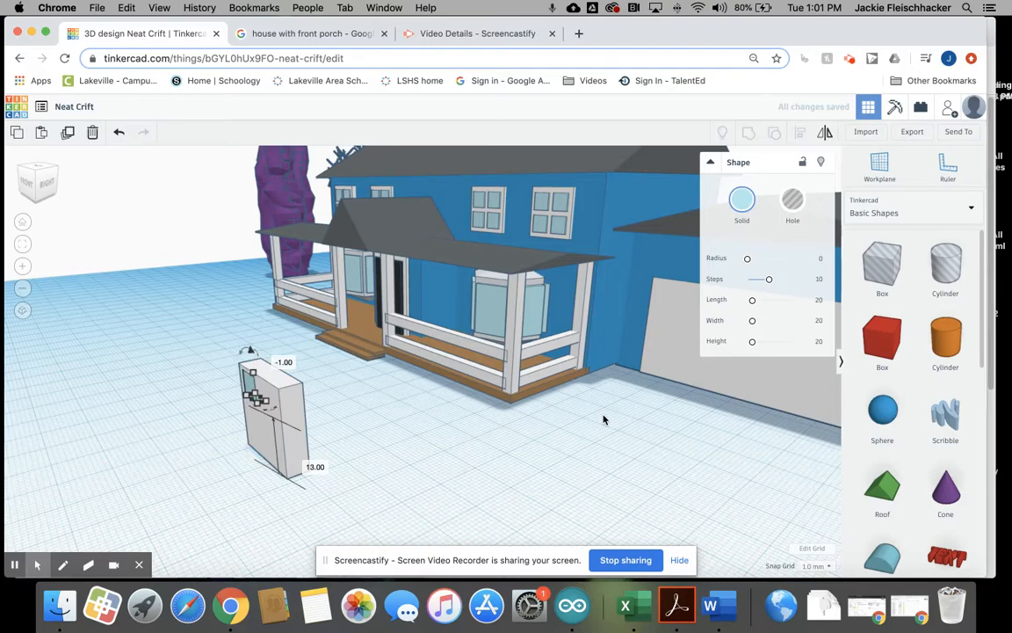
{"action": "left_click", "coordinate": [472, 435]}
Enlarge the light blue pane to 8 mm wide and 8 mm high
{"action": "right_click_drag", "start_coordinate": [449, 473], "coordinate": [624, 380]}
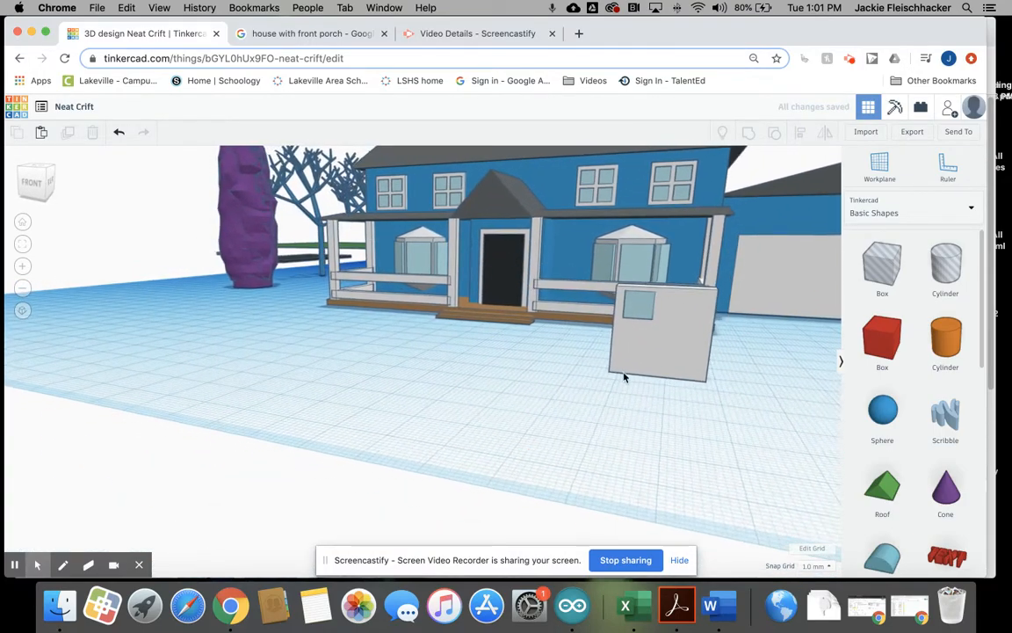
{"action": "left_click", "coordinate": [637, 313]}
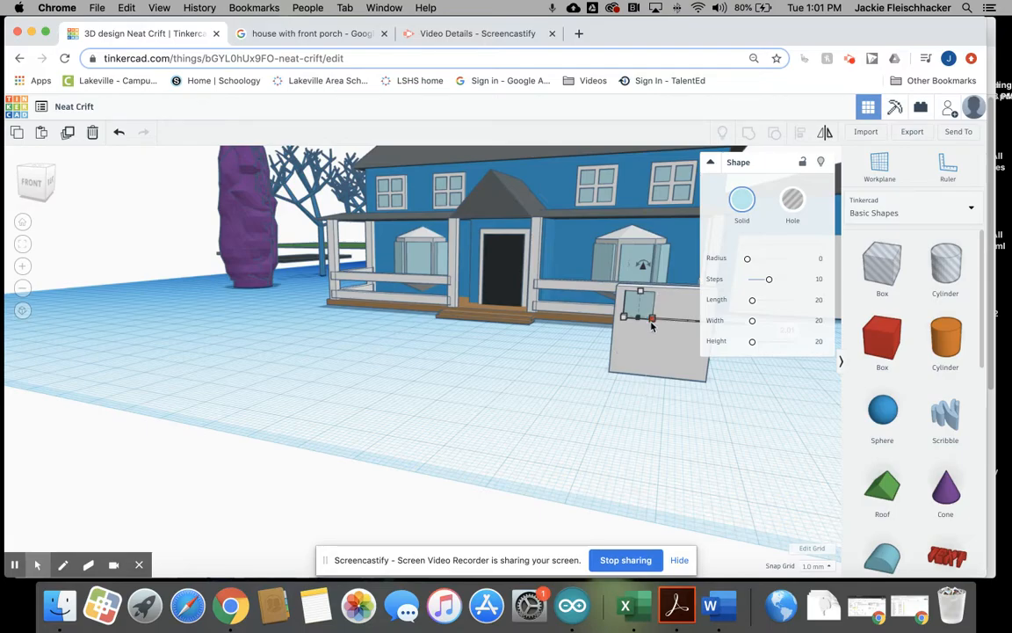
{"action": "right_click_drag", "start_coordinate": [629, 420], "coordinate": [443, 329]}
{"action": "left_click", "coordinate": [342, 329]}
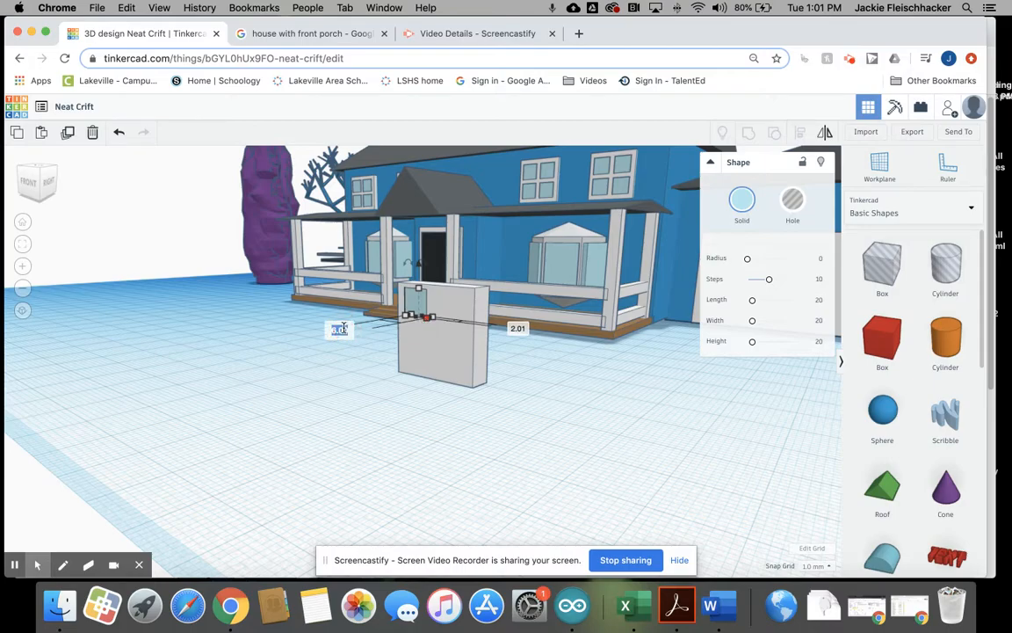
{"action": "type", "text": "8"}
{"action": "key", "text": "Return"}
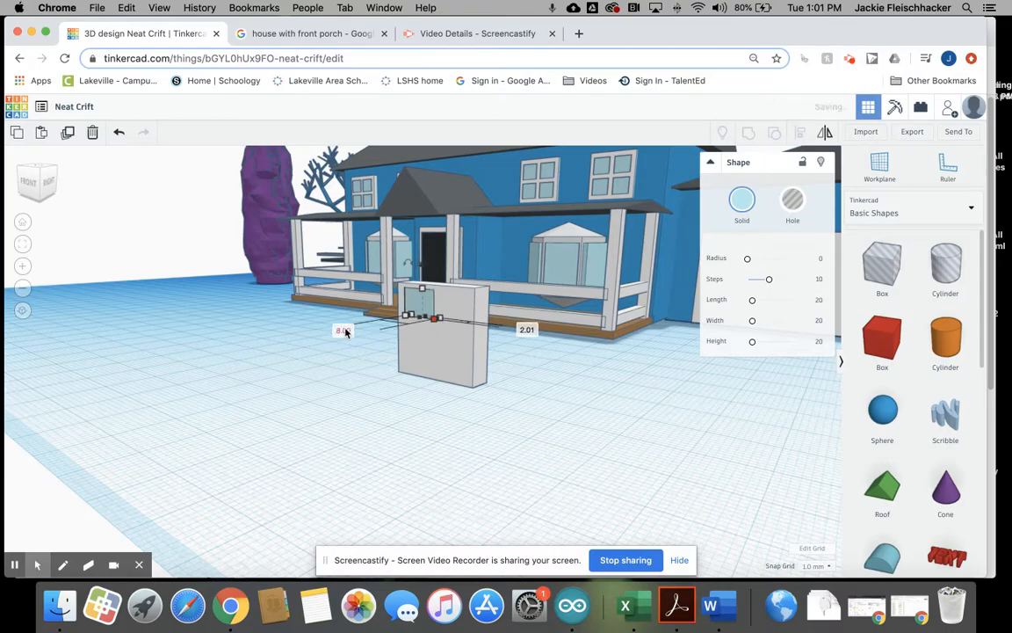
{"action": "left_click", "coordinate": [520, 302]}
{"action": "key", "text": "Return"}
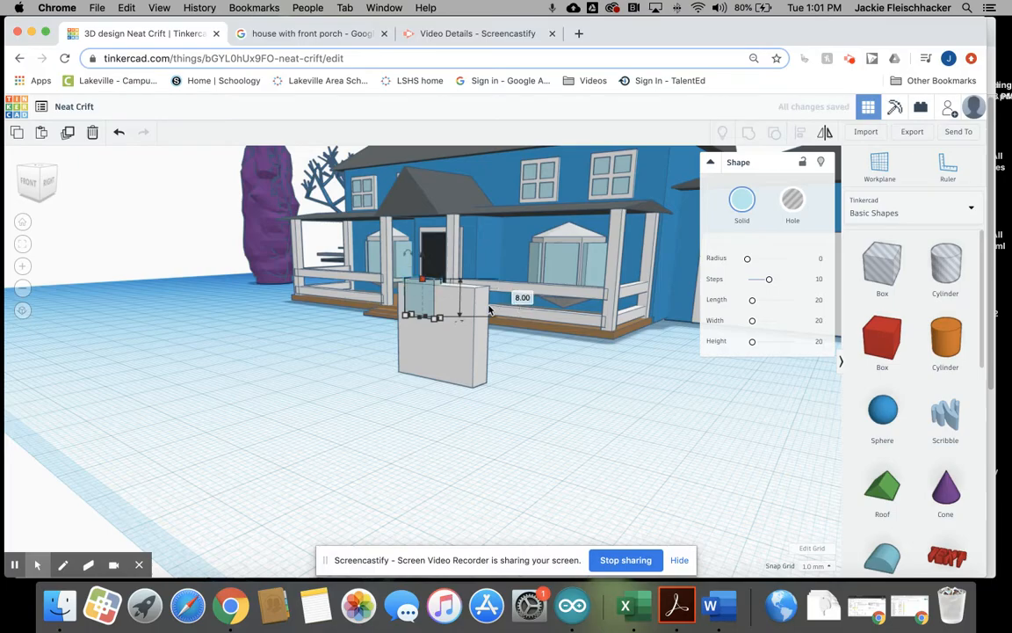
Reposition the enlarged pane inside the upper-left corner of the white frame, leaving an even border at its edges
{"action": "key", "text": "Down"}
{"action": "key", "text": "Down"}
{"action": "key", "text": "Down"}
{"action": "key", "text": "Up"}
{"action": "key", "text": "Up"}
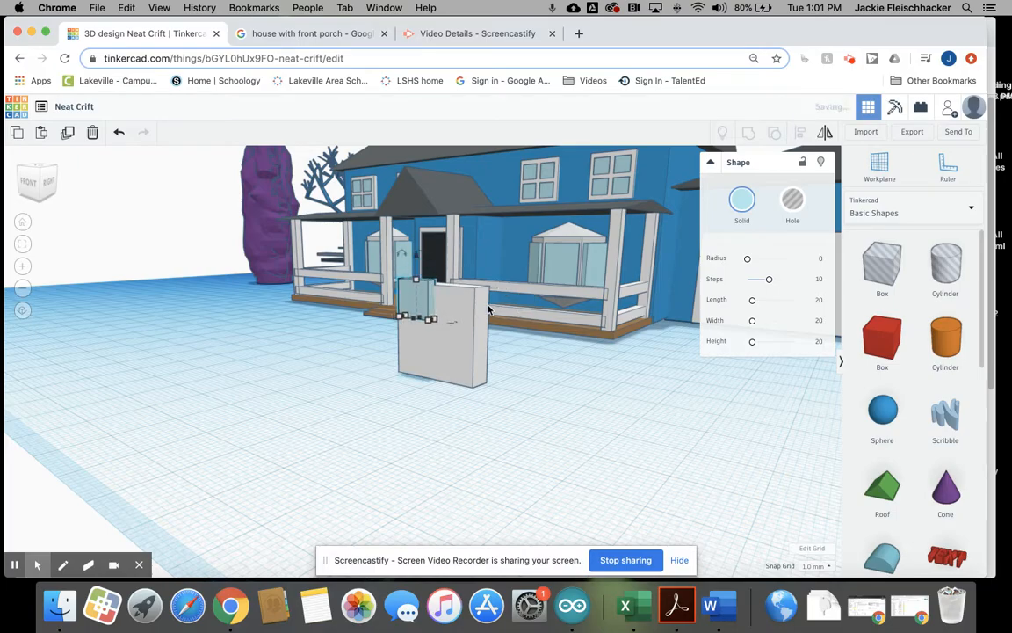
{"action": "right_click_drag", "start_coordinate": [452, 390], "coordinate": [485, 392]}
{"action": "left_click_drag", "start_coordinate": [519, 287], "coordinate": [529, 309]}
{"action": "mouse_move", "coordinate": [615, 449]}
{"action": "right_mouse_down"}
{"action": "mouse_move", "coordinate": [622, 461]}
{"action": "mouse_move", "coordinate": [597, 459]}
{"action": "right_mouse_up"}
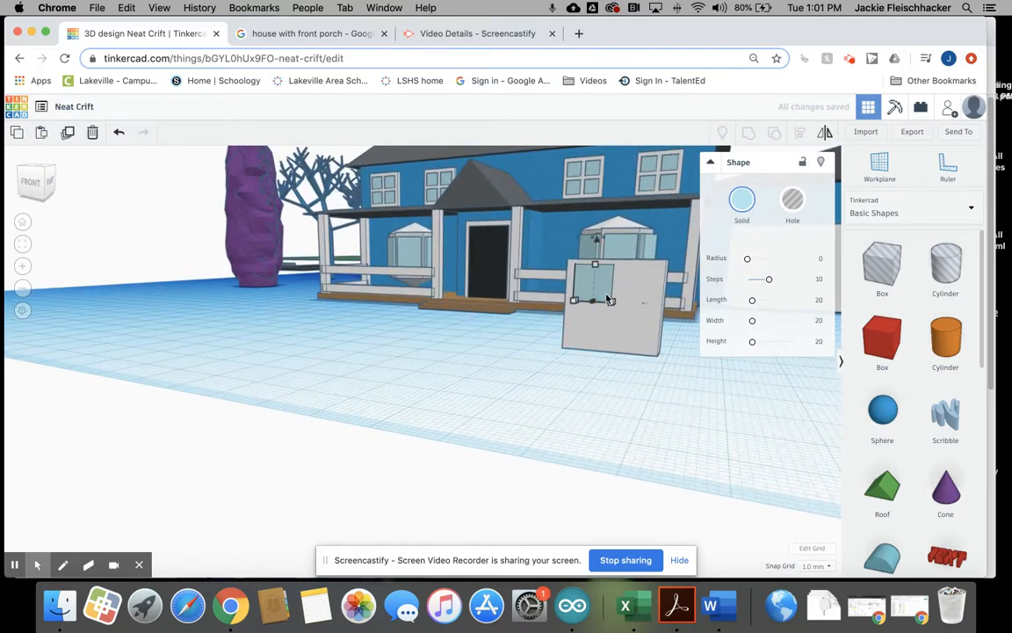
Duplicate the upper-left pane and move the copy 10 mm straight down
{"action": "left_click", "coordinate": [119, 132]}
{"action": "left_click_drag", "start_coordinate": [596, 237], "coordinate": [596, 290]}
Set the snap grid to 0.25 mm and nudge the upper and lower panes slightly left
{"action": "left_click", "coordinate": [815, 566]}
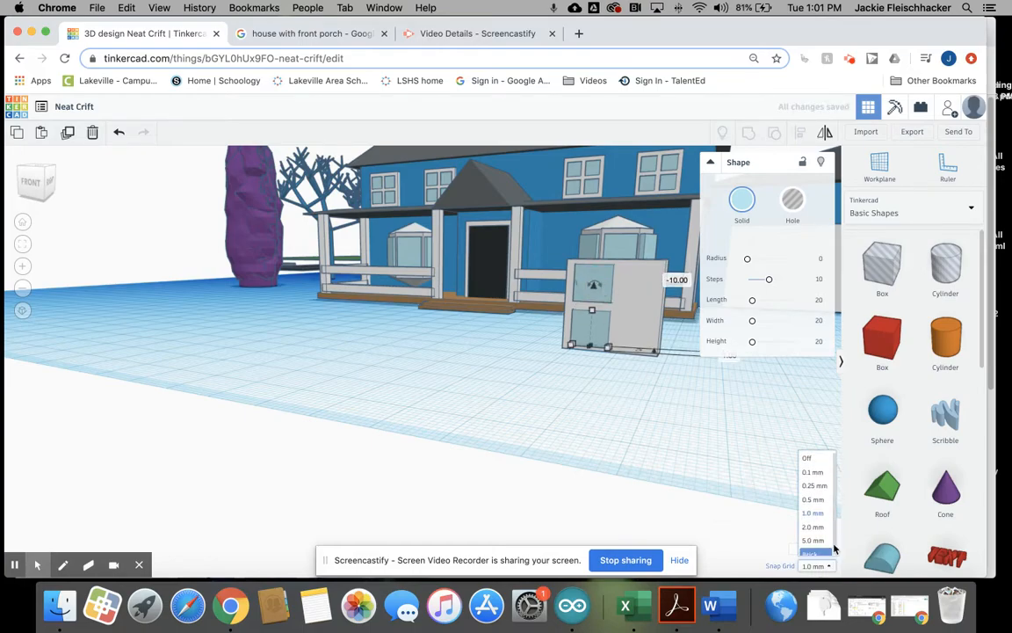
{"action": "left_click", "coordinate": [817, 486]}
{"action": "left_click_drag", "start_coordinate": [594, 289], "coordinate": [625, 287]}
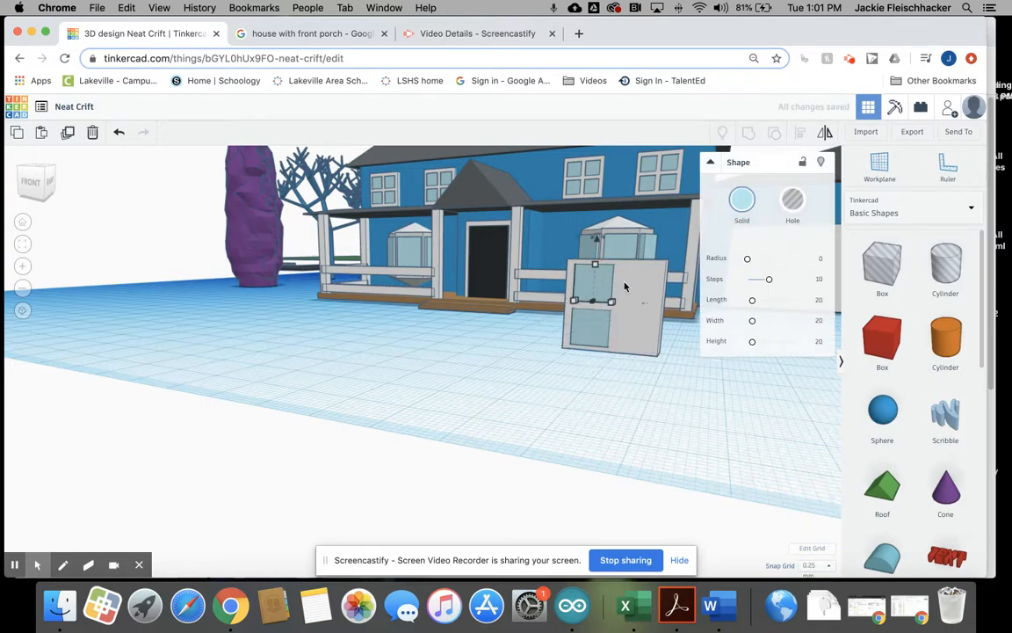
{"action": "key", "text": "Left"}
{"action": "key", "text": "Left"}
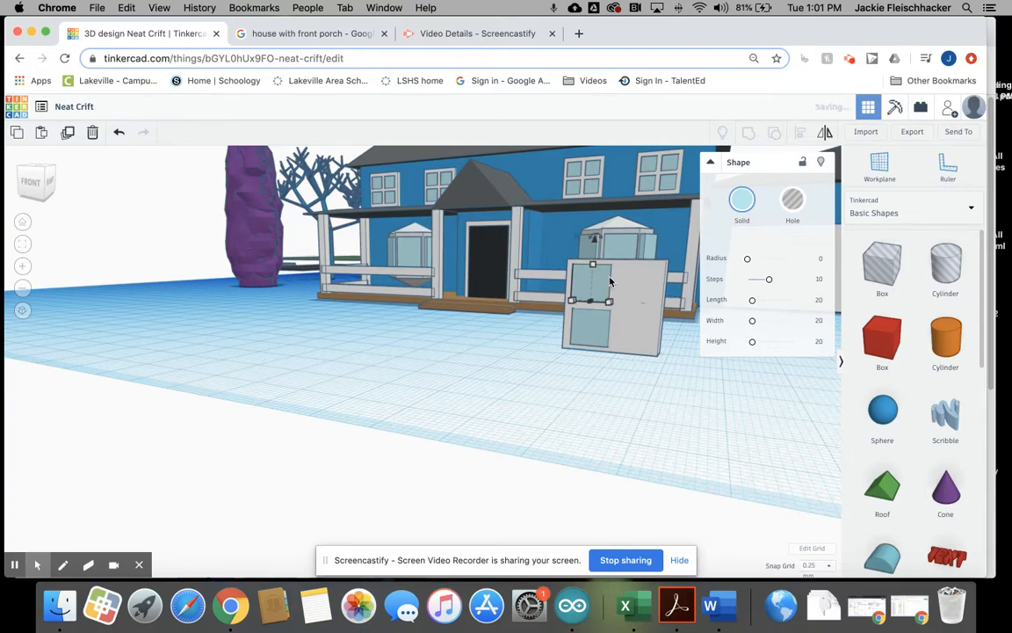
{"action": "left_click", "coordinate": [592, 330]}
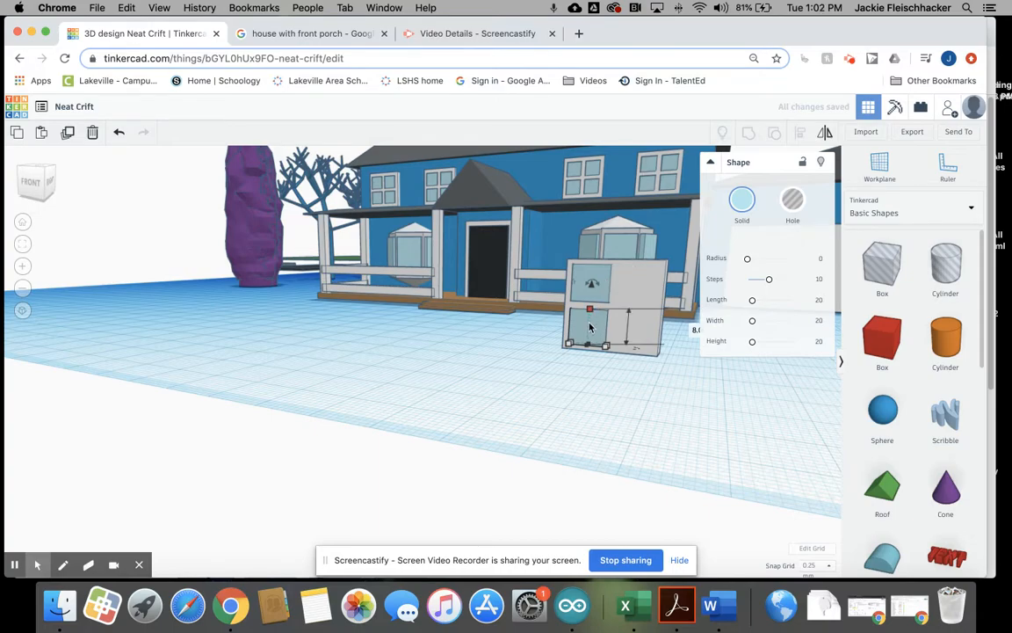
Duplicate both left panes together and shift the copies right to fill the other half of the white frame
{"action": "left_click", "coordinate": [599, 274]}
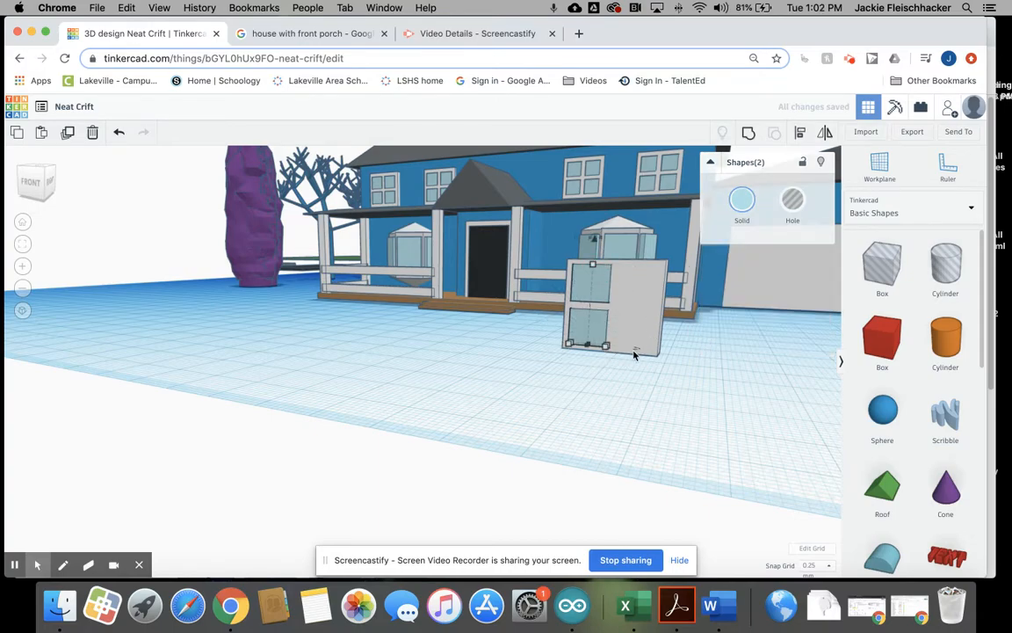
{"action": "left_click", "coordinate": [68, 132]}
{"action": "key", "text": "Right"}
{"action": "key", "text": "Right"}
{"action": "key", "text": "Right"}
{"action": "key", "text": "Right"}
{"action": "key", "text": "Right"}
{"action": "key", "text": "Right"}
{"action": "key", "text": "Right"}
{"action": "key", "text": "Right"}
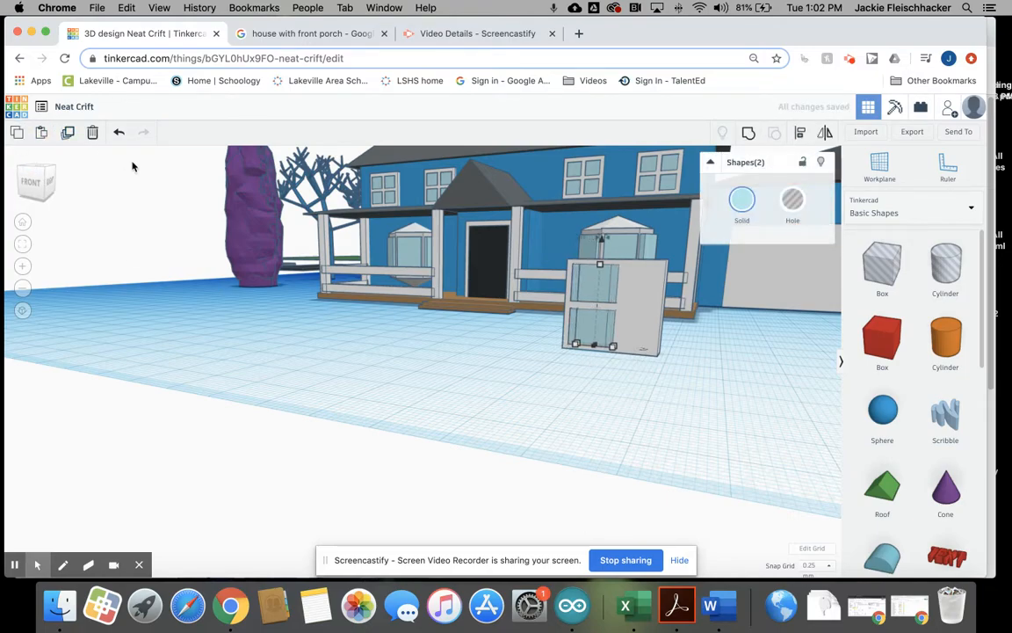
{"action": "key", "text": "Right"}
{"action": "key", "text": "Right"}
{"action": "key", "text": "Right"}
{"action": "key", "text": "Right"}
{"action": "key", "text": "Right"}
{"action": "key", "text": "Right"}
{"action": "key", "text": "Right"}
{"action": "key", "text": "Right"}
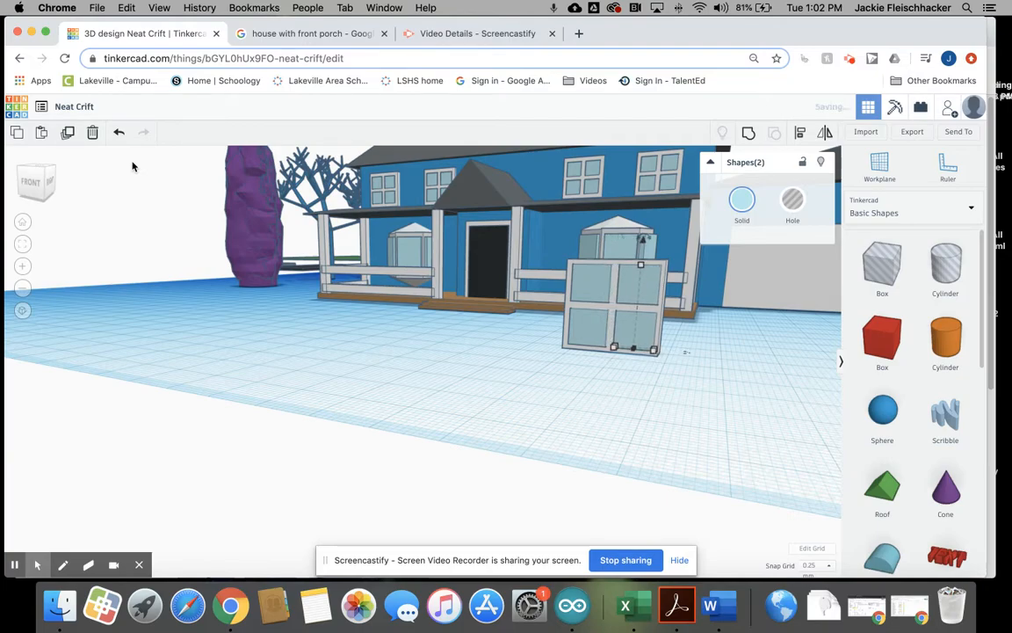
{"action": "key", "text": "Left"}
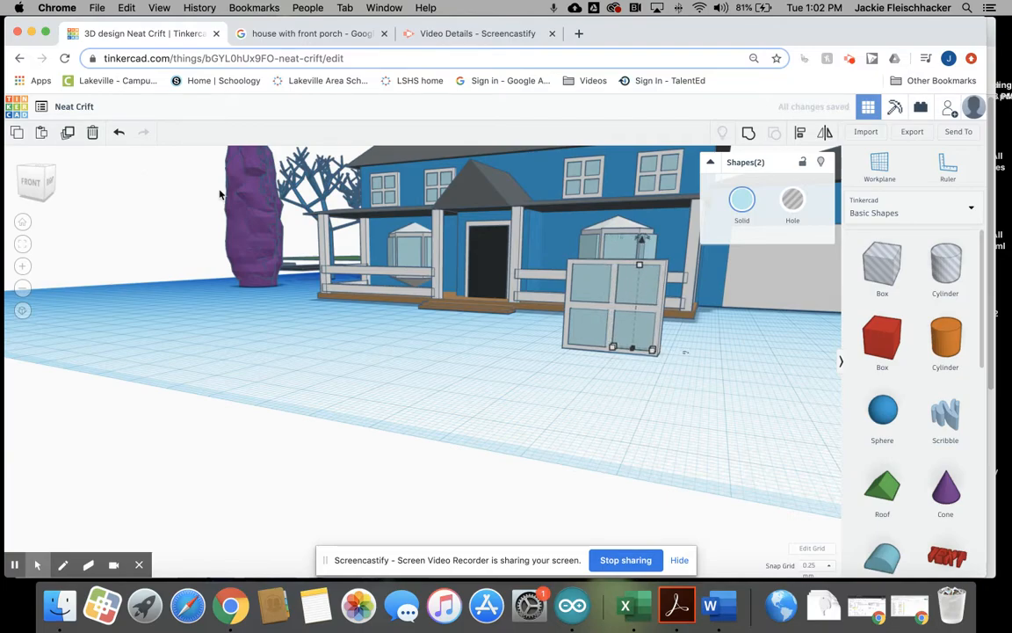
{"action": "left_click", "coordinate": [615, 354]}
{"action": "right_click_drag", "start_coordinate": [677, 404], "coordinate": [664, 409]}
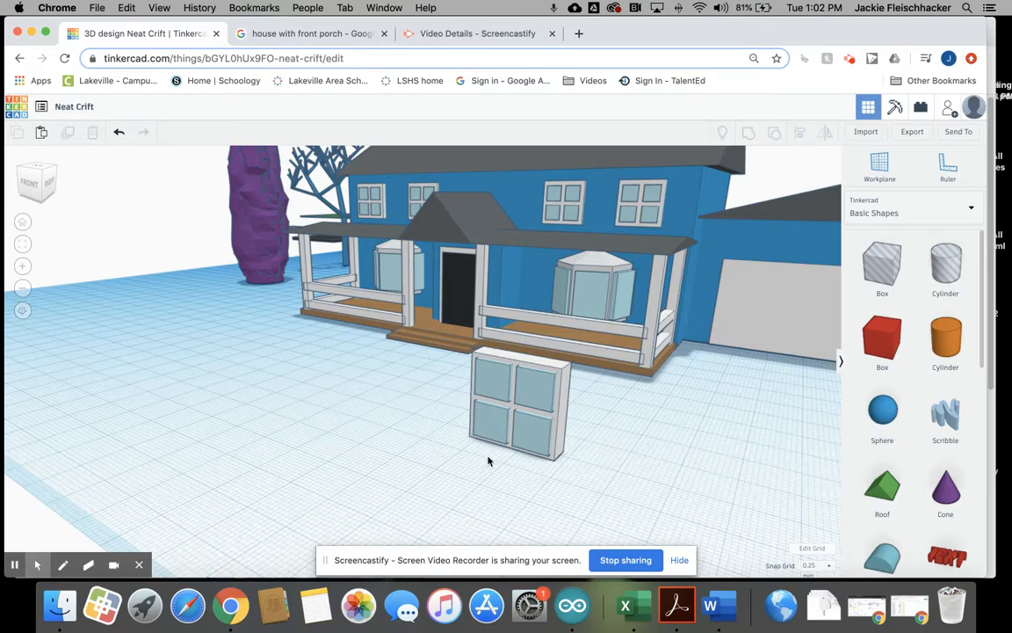
Push each of the four light blue panes back into the white frame so only a thin edge protrudes
{"action": "mouse_move", "coordinate": [512, 454]}
{"action": "right_mouse_down"}
{"action": "mouse_move", "coordinate": [526, 443]}
{"action": "mouse_move", "coordinate": [493, 450]}
{"action": "mouse_move", "coordinate": [425, 378]}
{"action": "mouse_move", "coordinate": [452, 368]}
{"action": "mouse_move", "coordinate": [436, 378]}
{"action": "right_mouse_up"}
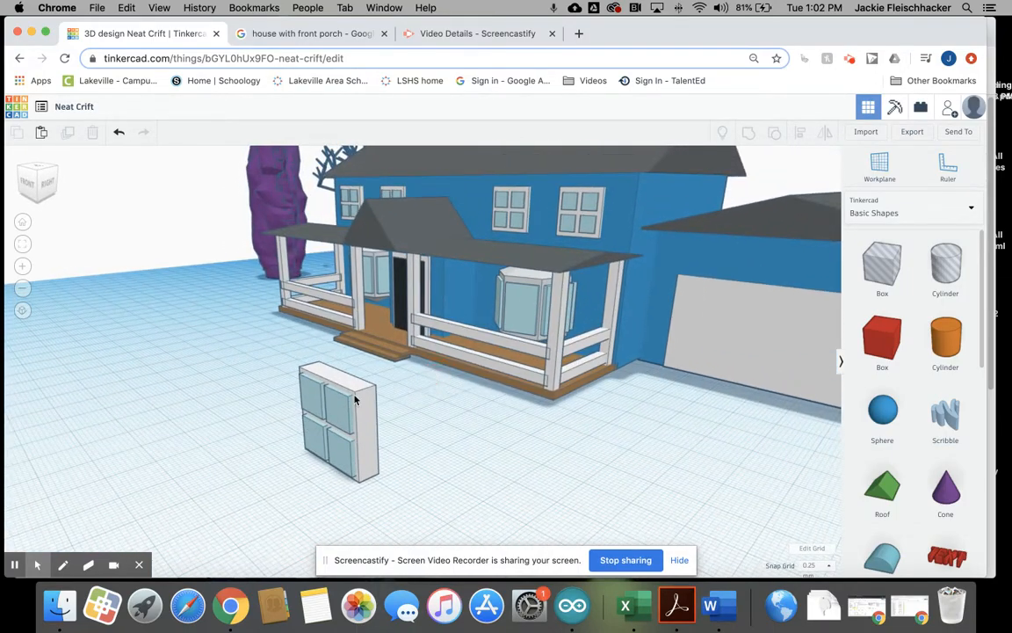
{"action": "left_click", "coordinate": [314, 399]}
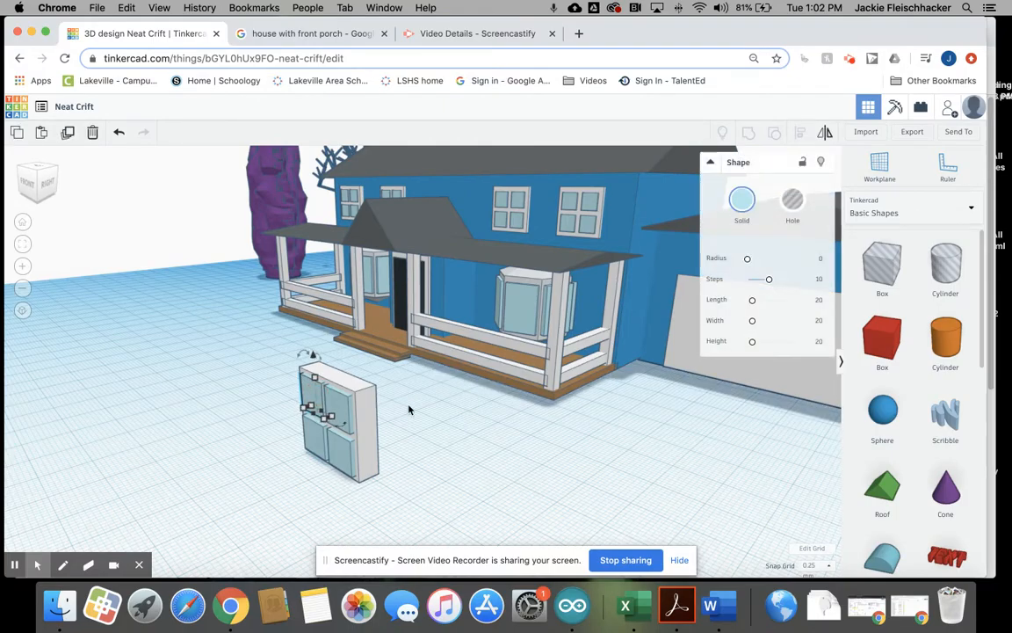
{"action": "left_click", "coordinate": [334, 407]}
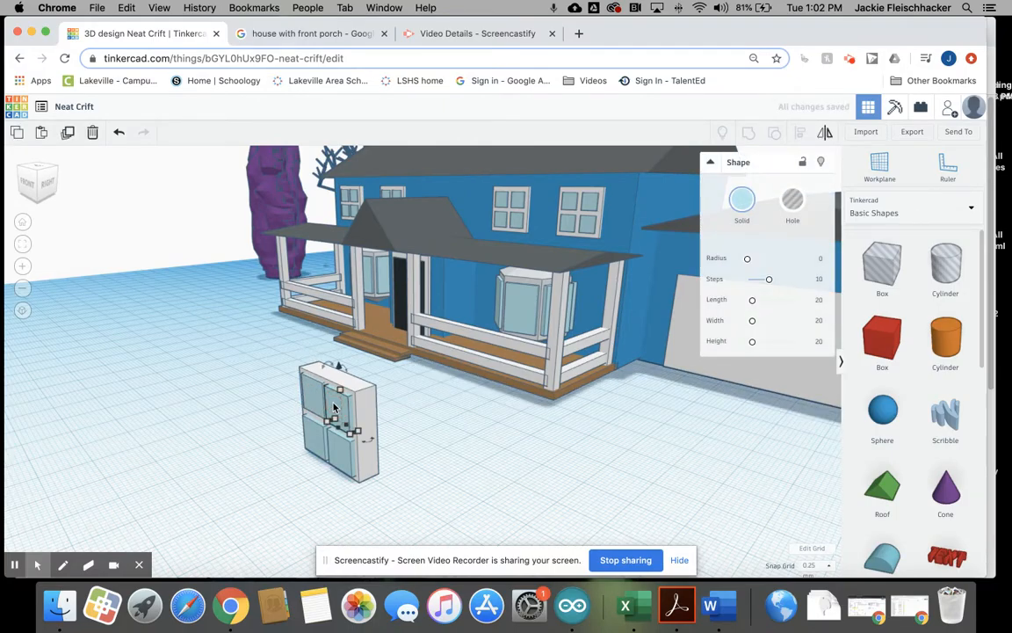
{"action": "left_click", "coordinate": [316, 427]}
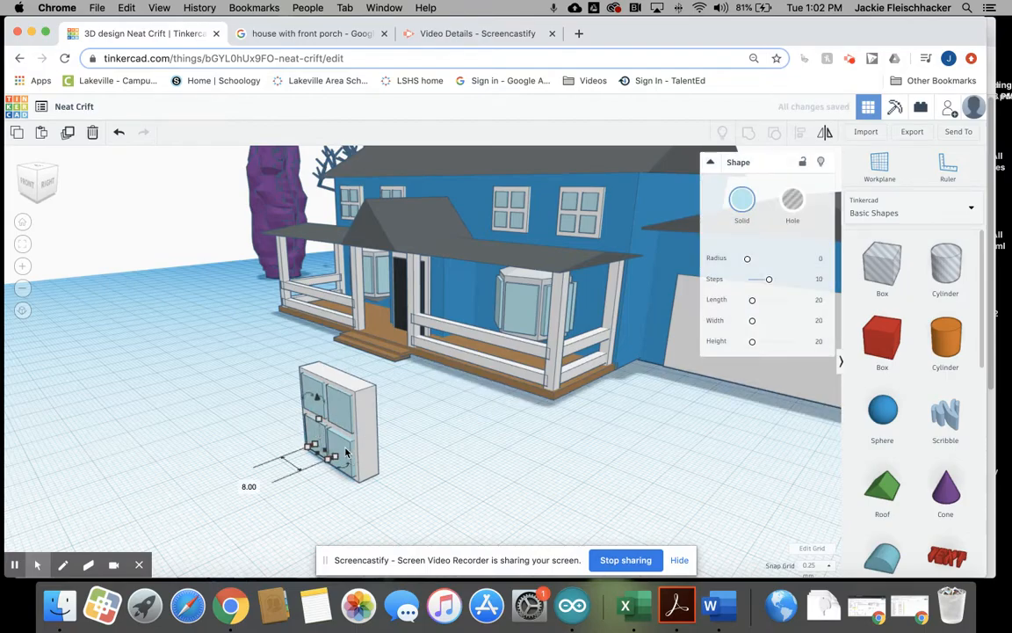
{"action": "left_click", "coordinate": [345, 453]}
{"action": "left_click", "coordinate": [440, 467]}
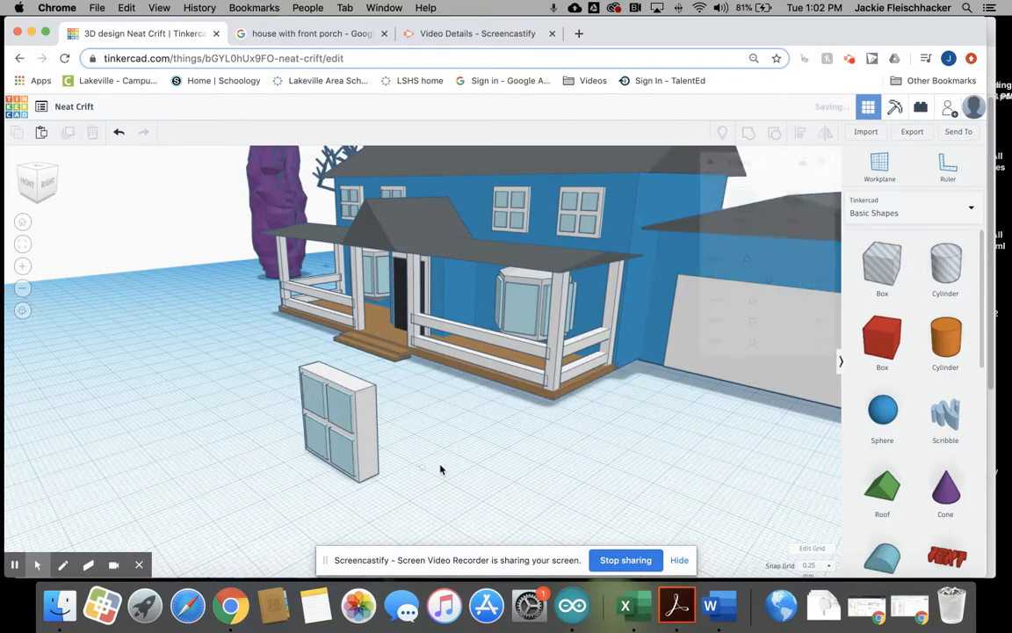
Group the white frame and its four panes into one window and apply Multicolor to keep their original colours
{"action": "left_click_drag", "start_coordinate": [276, 371], "coordinate": [425, 497]}
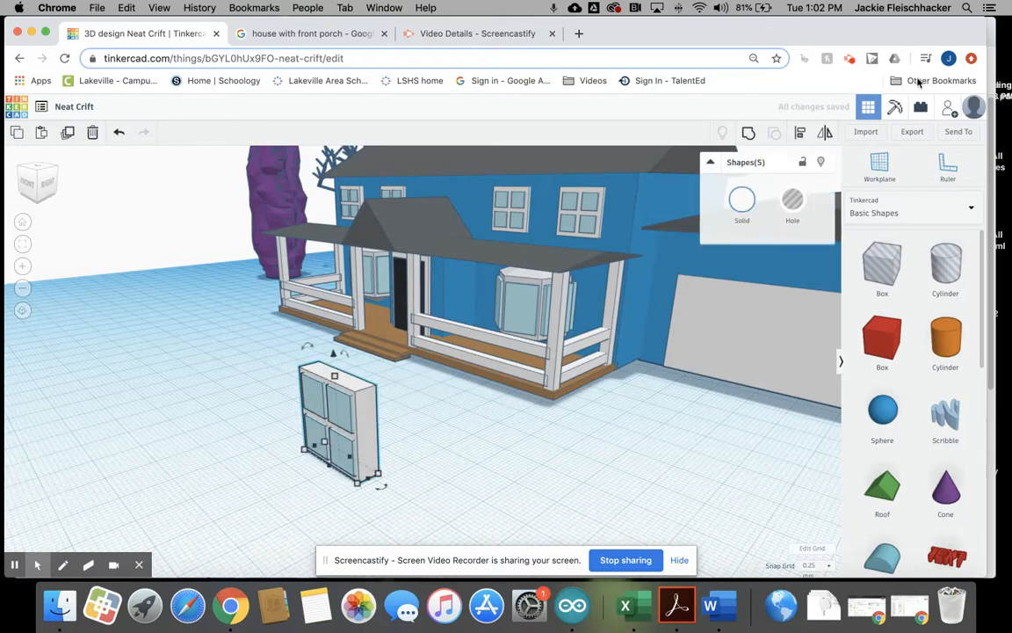
{"action": "left_click", "coordinate": [749, 132]}
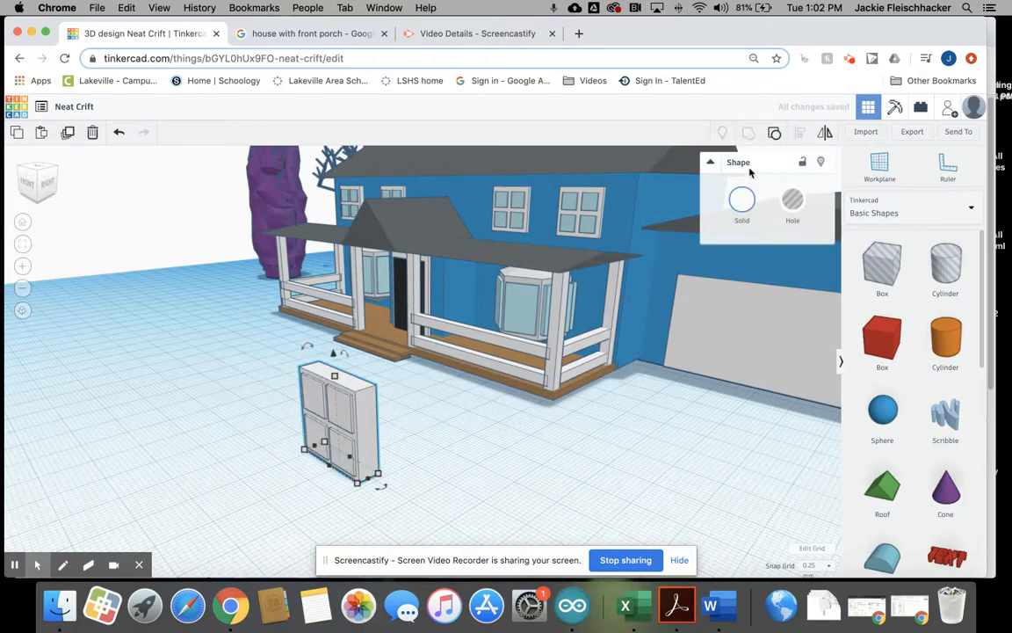
{"action": "left_click", "coordinate": [745, 200]}
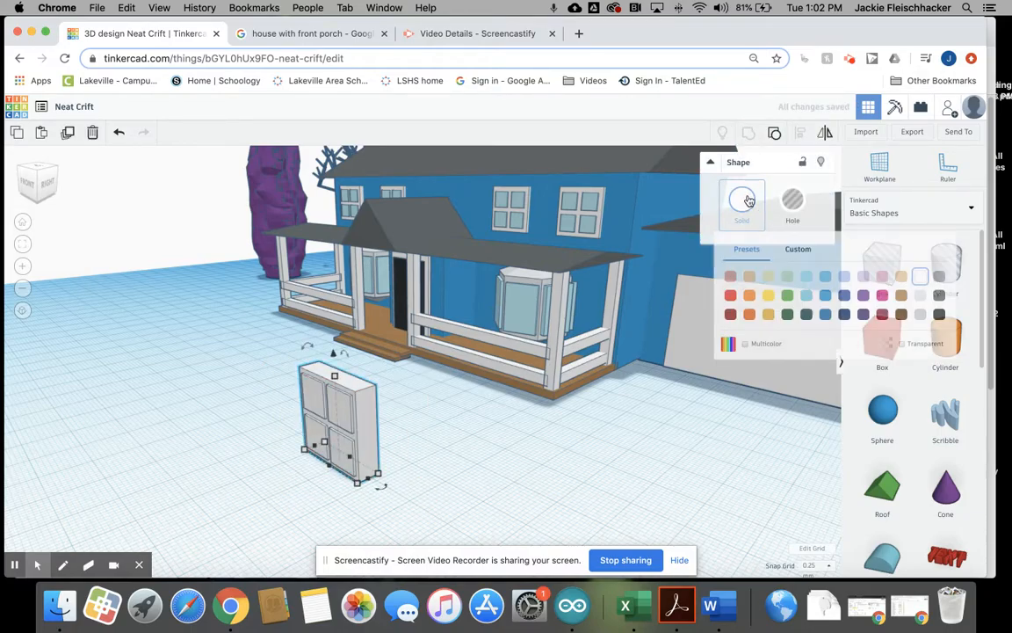
{"action": "left_click", "coordinate": [745, 344]}
{"action": "right_click_drag", "start_coordinate": [429, 435], "coordinate": [598, 460]}
{"action": "left_click", "coordinate": [602, 458]}
{"action": "left_click_drag", "start_coordinate": [528, 413], "coordinate": [499, 437]}
Delete the four old windows from the upper floor of the house front
{"action": "right_click_drag", "start_coordinate": [612, 403], "coordinate": [619, 436]}
{"action": "left_click", "coordinate": [668, 310]}
{"action": "key", "text": "Delete"}
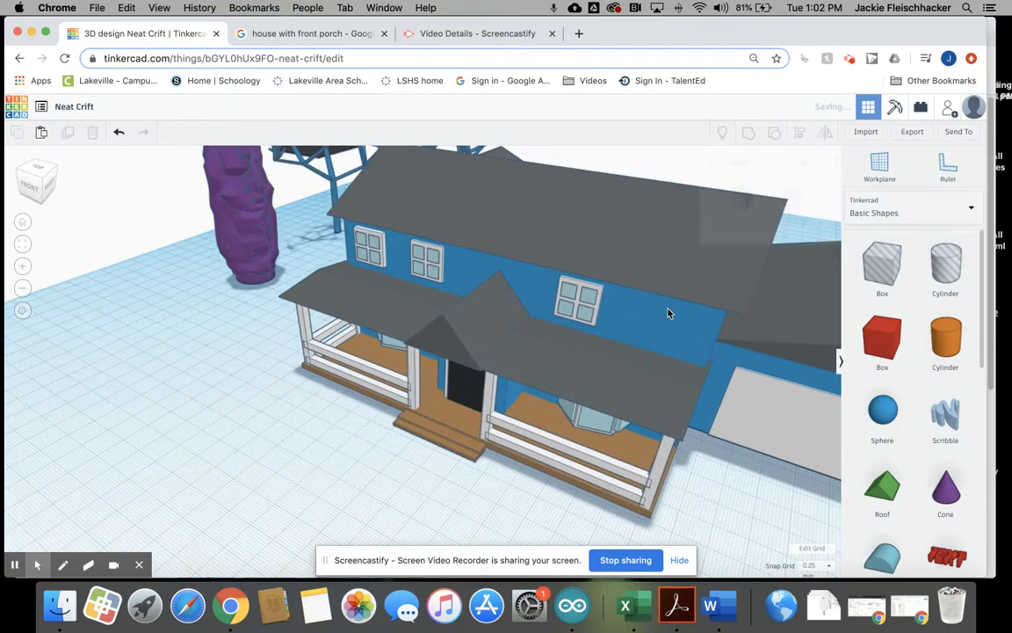
{"action": "left_click", "coordinate": [583, 304]}
{"action": "key", "text": "Delete"}
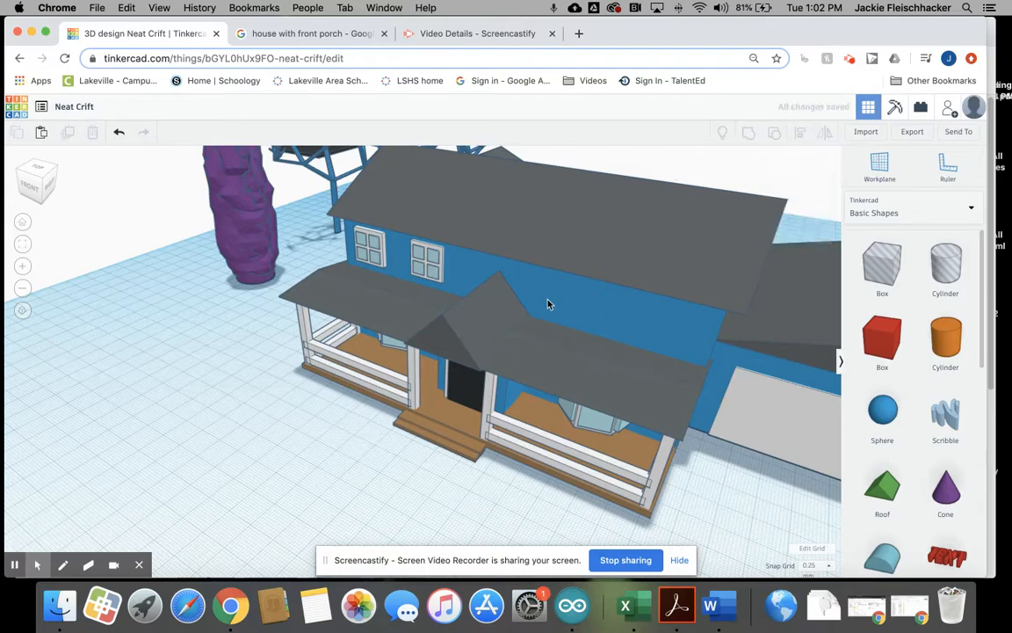
{"action": "left_click", "coordinate": [431, 262]}
{"action": "key", "text": "Delete"}
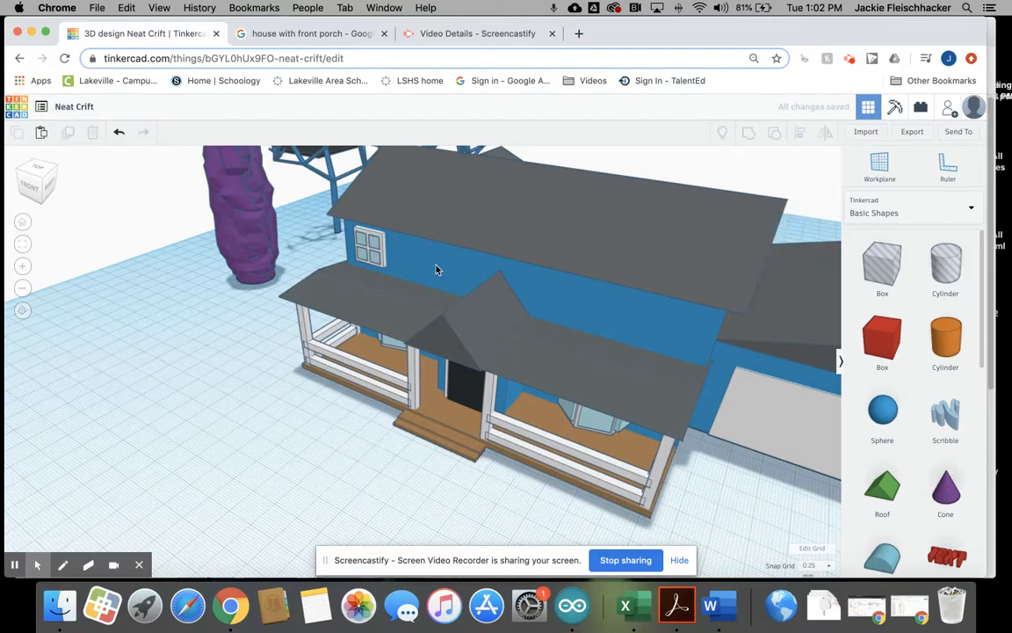
{"action": "left_click", "coordinate": [373, 254]}
{"action": "key", "text": "Delete"}
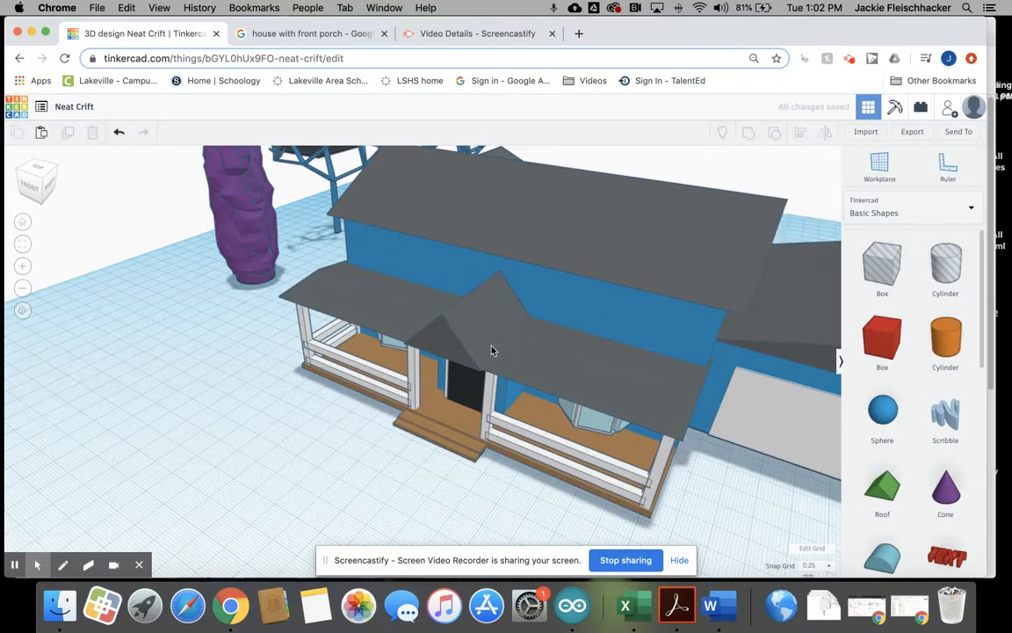
{"action": "right_click_drag", "start_coordinate": [527, 391], "coordinate": [528, 351]}
{"action": "left_click", "coordinate": [533, 396]}
{"action": "left_click_drag", "start_coordinate": [534, 303], "coordinate": [541, 198]}
{"action": "key", "text": "super+z"}
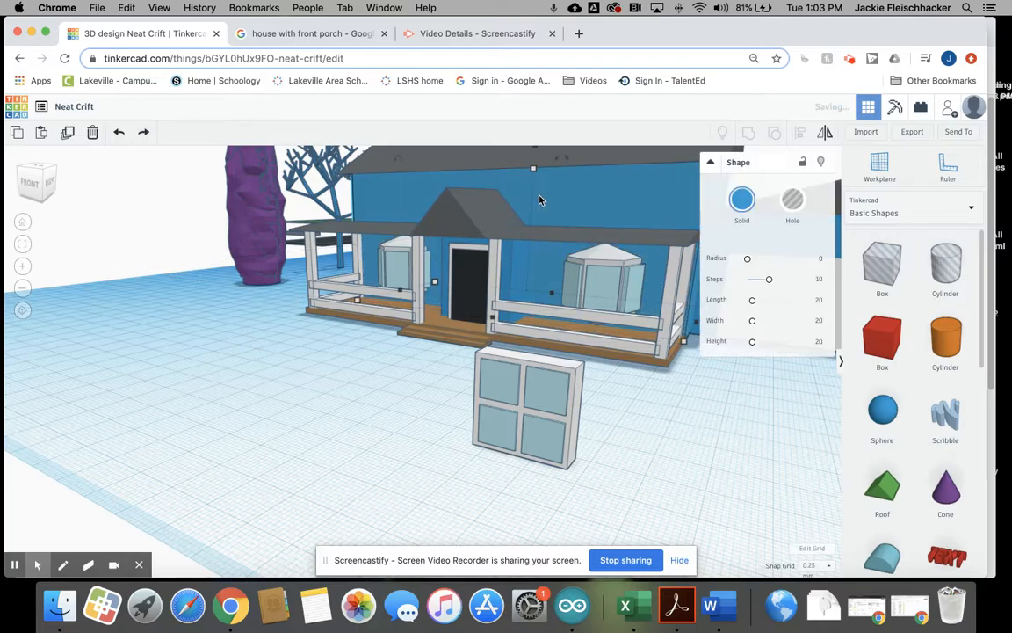
{"action": "left_click", "coordinate": [670, 446]}
Raise the grouped window to about 39.5 mm above the workplane and place it on the upper front wall near the garage side
{"action": "left_click", "coordinate": [526, 370]}
{"action": "left_click_drag", "start_coordinate": [535, 301], "coordinate": [510, 87]}
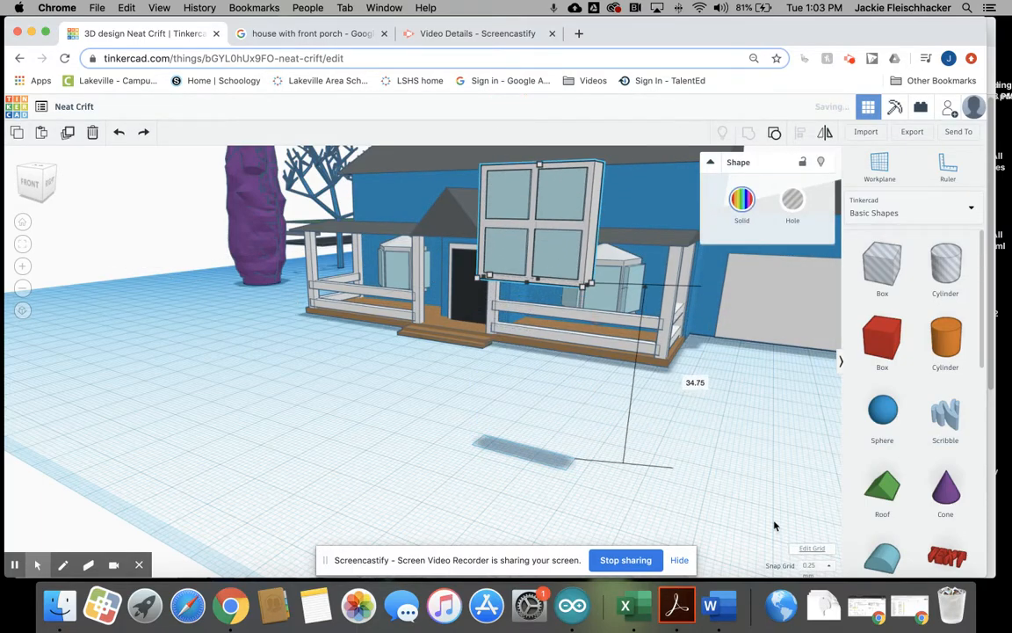
{"action": "right_click_drag", "start_coordinate": [709, 489], "coordinate": [691, 493]}
{"action": "key", "text": "Up"}
{"action": "key", "text": "Up"}
{"action": "key", "text": "Up"}
{"action": "key", "text": "Up"}
{"action": "key", "text": "Up"}
{"action": "key", "text": "Up"}
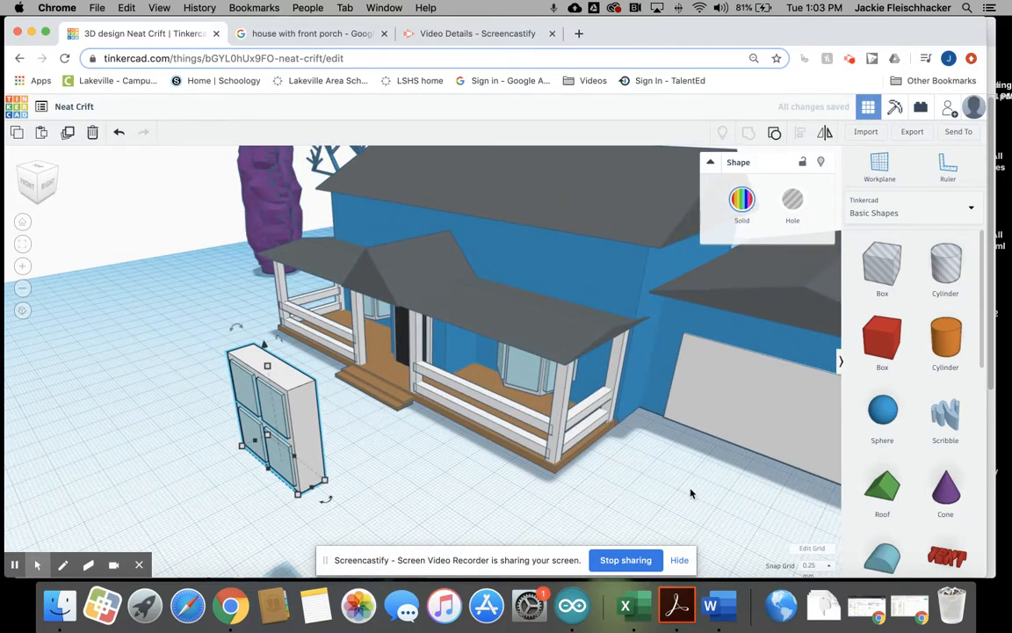
{"action": "left_click_drag", "start_coordinate": [310, 433], "coordinate": [604, 287]}
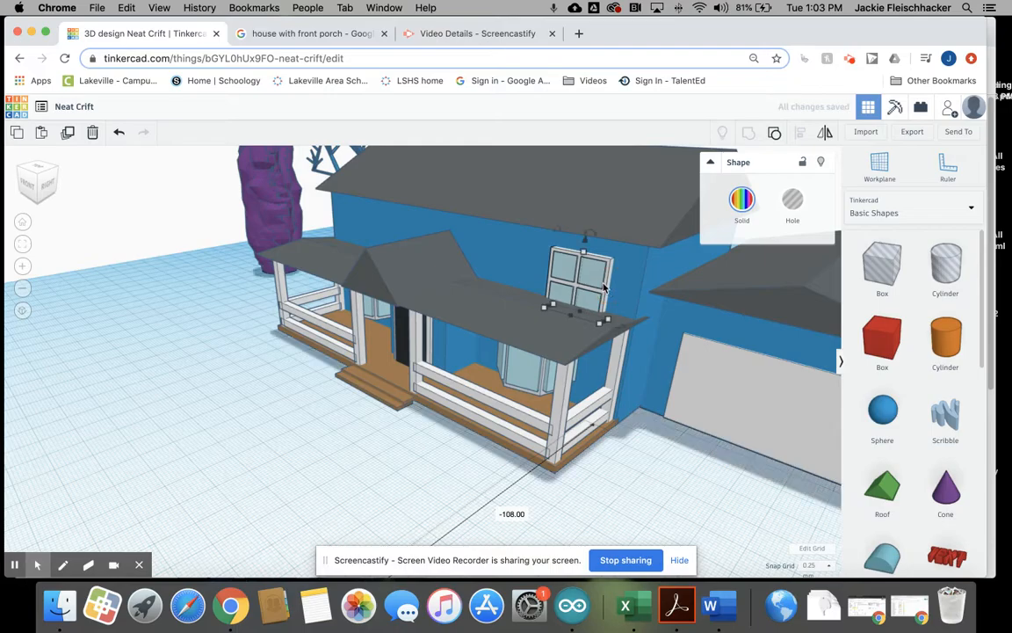
{"action": "left_click_drag", "start_coordinate": [584, 242], "coordinate": [586, 229]}
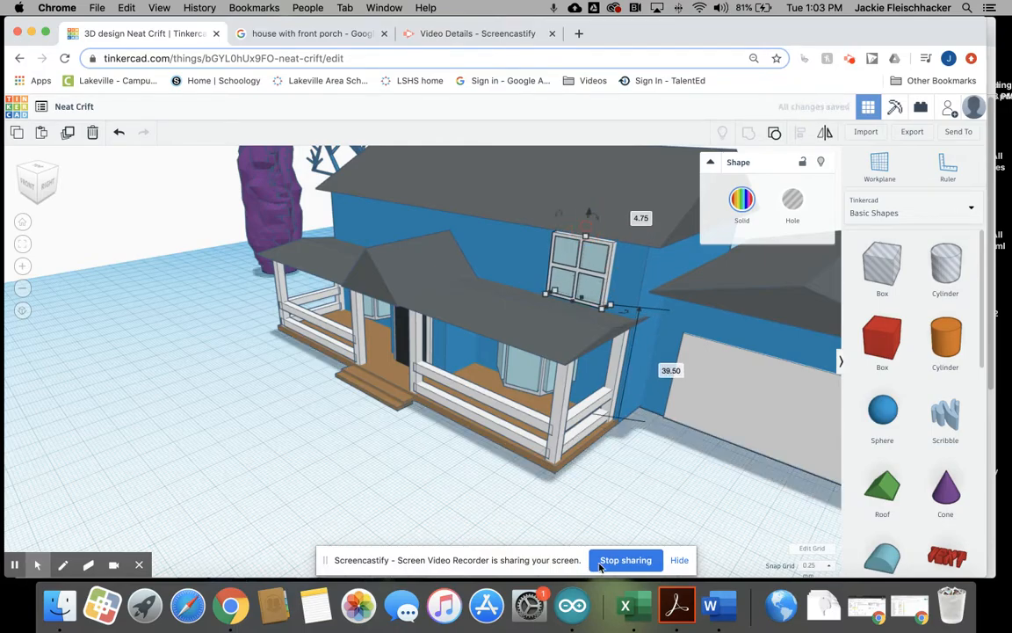
Nudge the window slightly right along the upper front wall, towards the garage
{"action": "right_click_drag", "start_coordinate": [611, 525], "coordinate": [692, 481]}
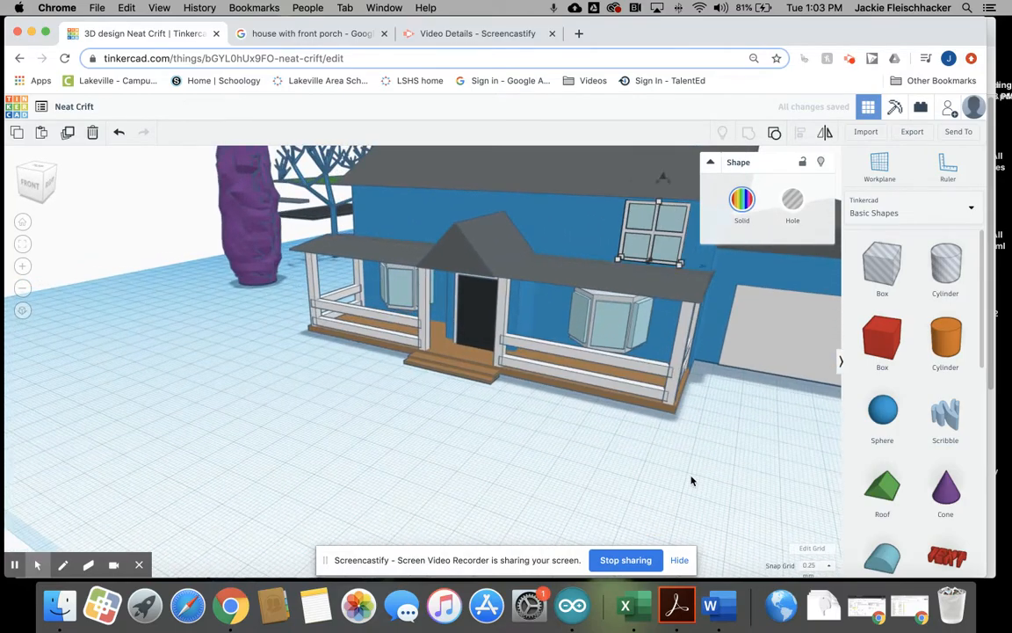
{"action": "right_click_drag", "start_coordinate": [597, 402], "coordinate": [508, 474]}
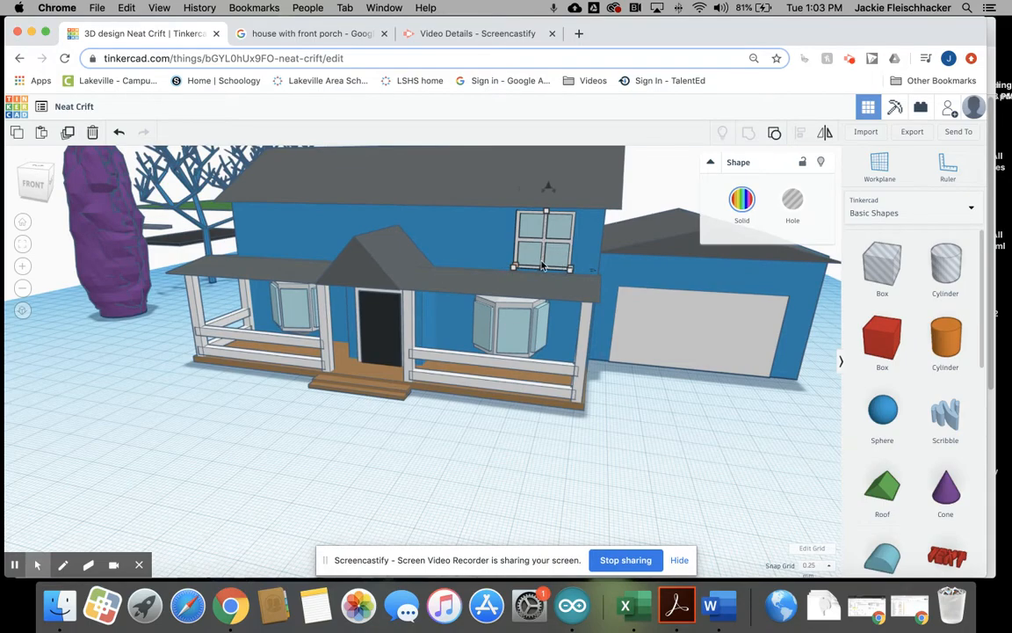
{"action": "right_click_drag", "start_coordinate": [648, 422], "coordinate": [530, 428]}
{"action": "key", "text": "Right"}
{"action": "key", "text": "Right"}
{"action": "right_click_drag", "start_coordinate": [462, 441], "coordinate": [426, 408]}
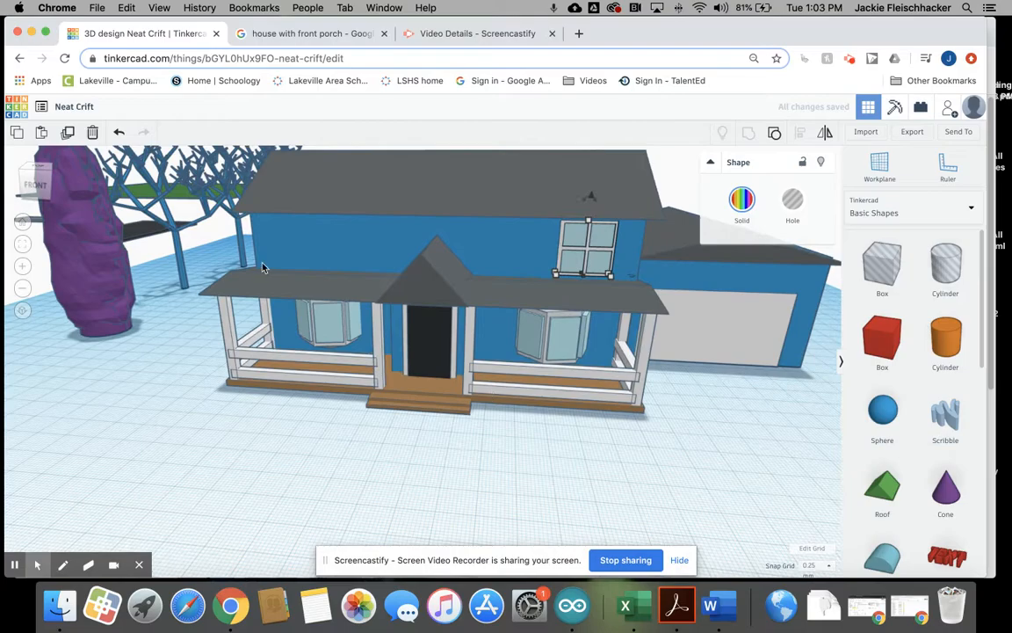
Duplicate the upper front window and shift the copy left until a wide strip of wall separates the pair
{"action": "left_click", "coordinate": [67, 136]}
{"action": "key", "text": "Left"}
{"action": "key", "text": "Left"}
{"action": "key", "text": "Left"}
{"action": "key", "text": "Left"}
{"action": "key", "text": "Left"}
{"action": "key", "text": "Left"}
{"action": "key", "text": "Left"}
{"action": "key", "text": "Left"}
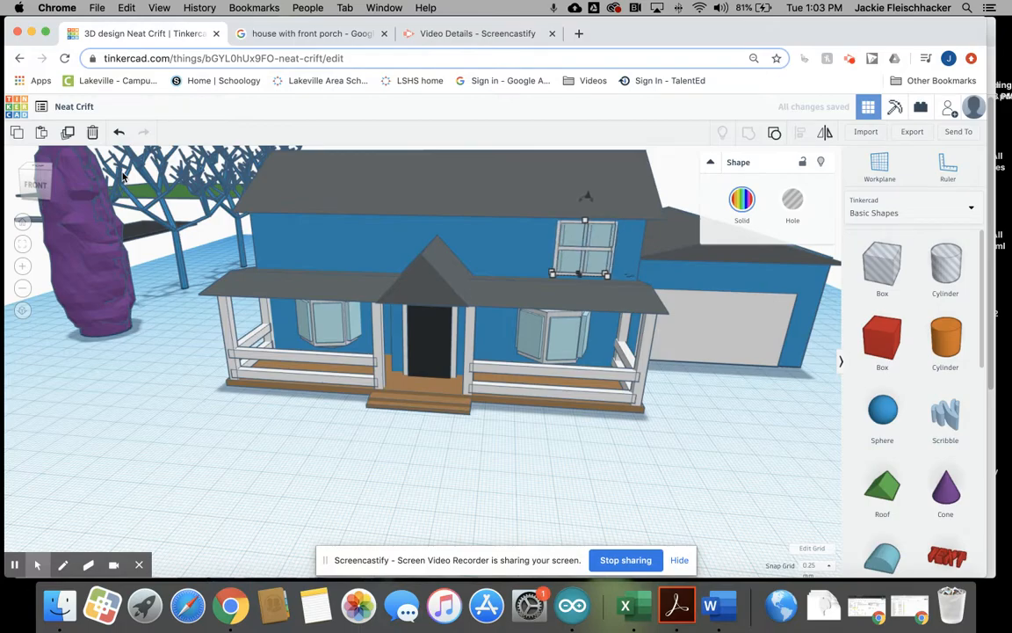
{"action": "key", "text": "Left"}
{"action": "key", "text": "Left"}
{"action": "key", "text": "Left"}
{"action": "key", "text": "Left"}
{"action": "key", "text": "Left"}
{"action": "key", "text": "Left"}
{"action": "key", "text": "Left"}
{"action": "key", "text": "Left"}
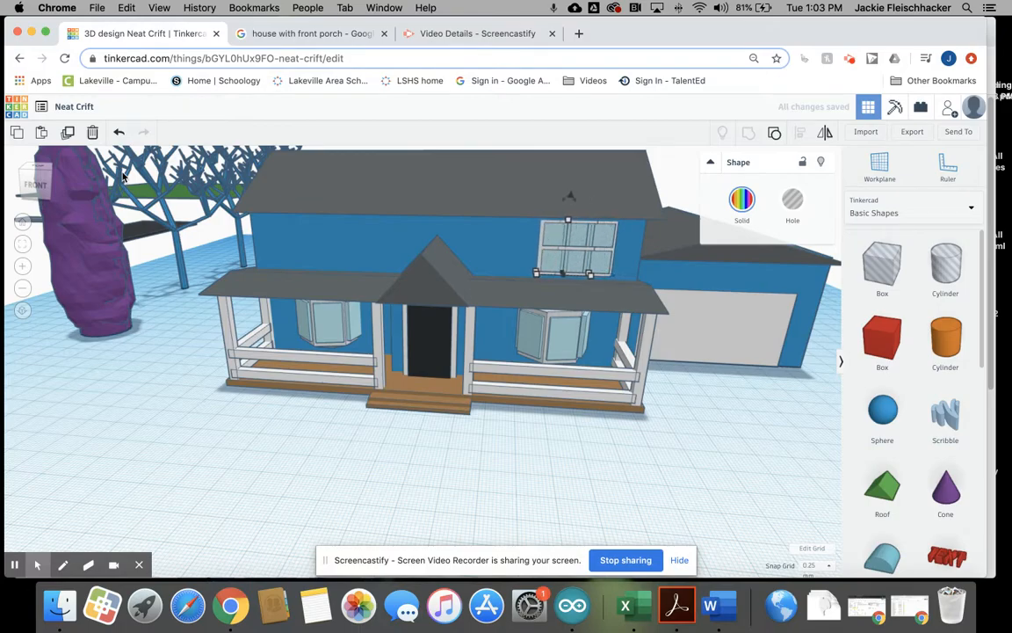
{"action": "key", "text": "Left"}
{"action": "key", "text": "Left"}
{"action": "key", "text": "Left"}
{"action": "key", "text": "Left"}
{"action": "key", "text": "Left"}
{"action": "key", "text": "Left"}
{"action": "key", "text": "Left"}
{"action": "key", "text": "Left"}
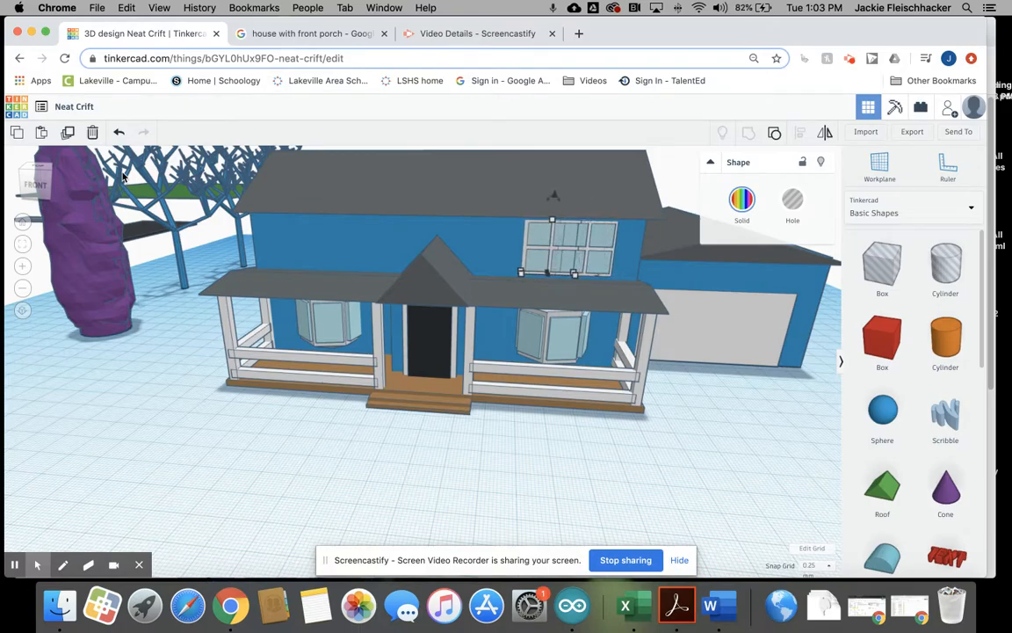
{"action": "key", "text": "Left"}
{"action": "key", "text": "Left"}
{"action": "key", "text": "Left"}
{"action": "key", "text": "Left"}
{"action": "key", "text": "Left"}
{"action": "key", "text": "Left"}
{"action": "key", "text": "Left"}
{"action": "key", "text": "Left"}
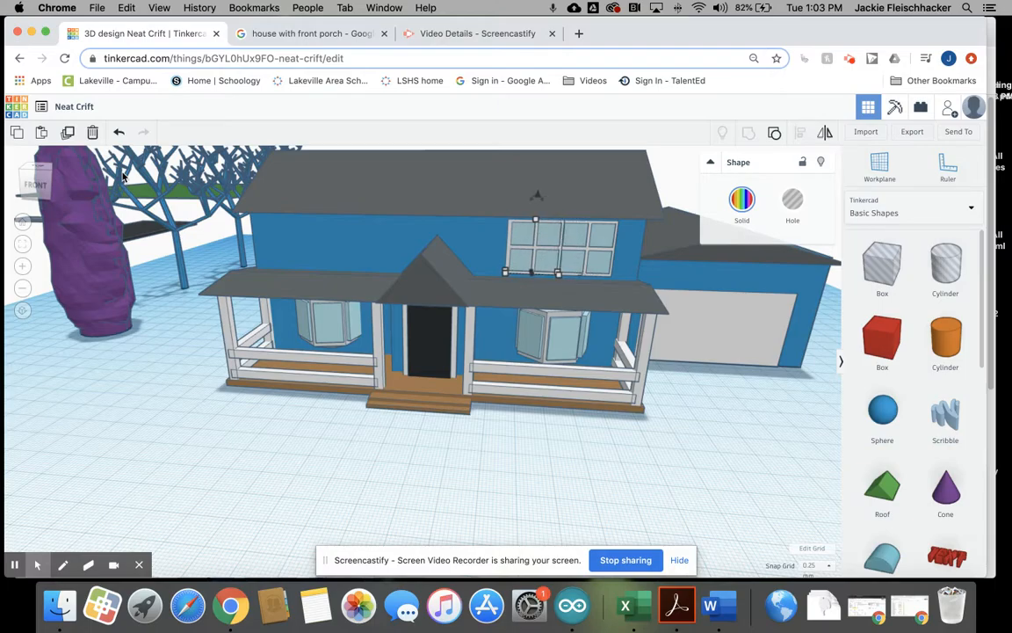
{"action": "key", "text": "Left"}
{"action": "key", "text": "Left"}
{"action": "key", "text": "Left"}
{"action": "key", "text": "Left"}
{"action": "key", "text": "Left"}
{"action": "key", "text": "Left"}
{"action": "key", "text": "Left"}
{"action": "key", "text": "Left"}
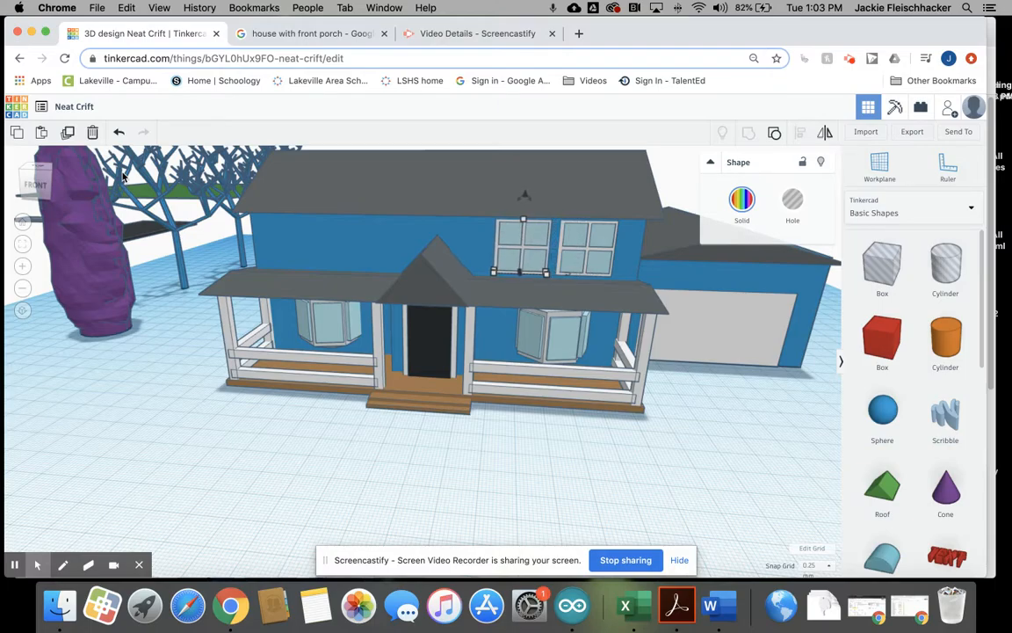
{"action": "key", "text": "Left"}
{"action": "key", "text": "Left"}
{"action": "key", "text": "Left"}
{"action": "key", "text": "Left"}
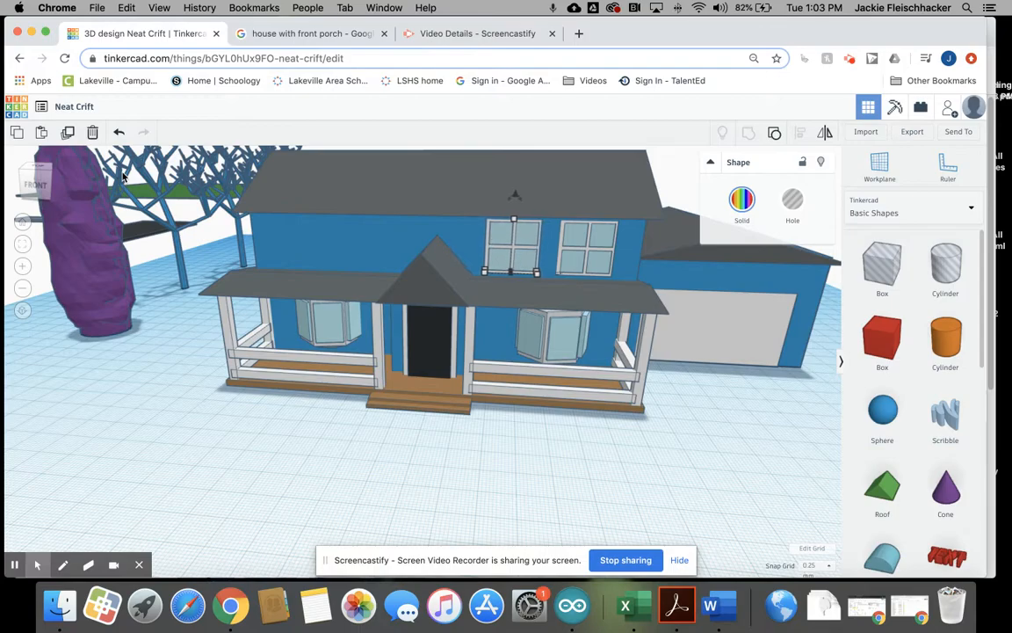
{"action": "left_click", "coordinate": [518, 499]}
{"action": "left_click", "coordinate": [512, 252]}
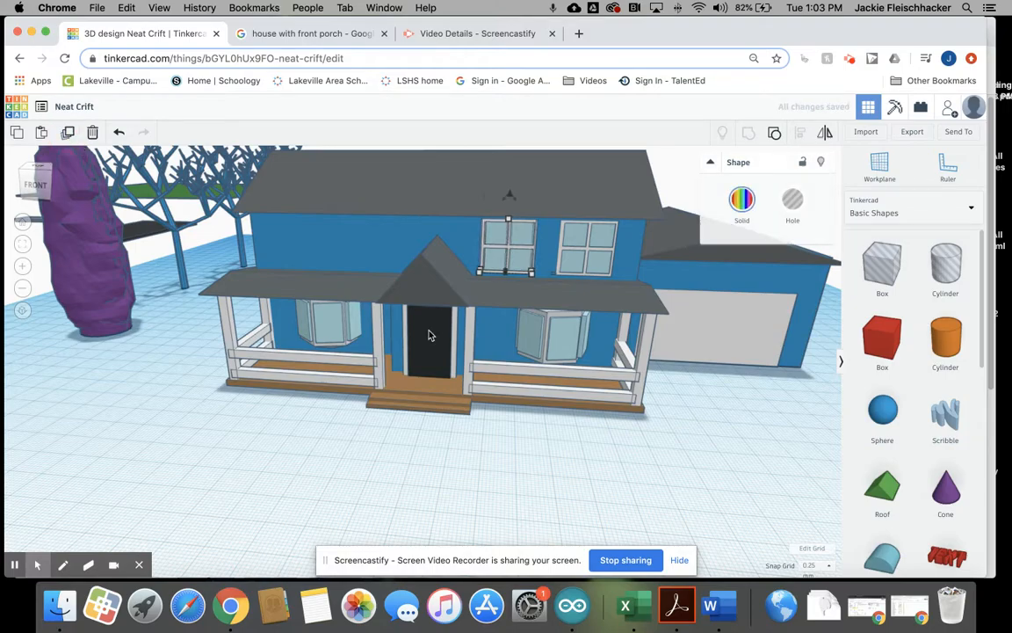
{"action": "key", "text": "Escape"}
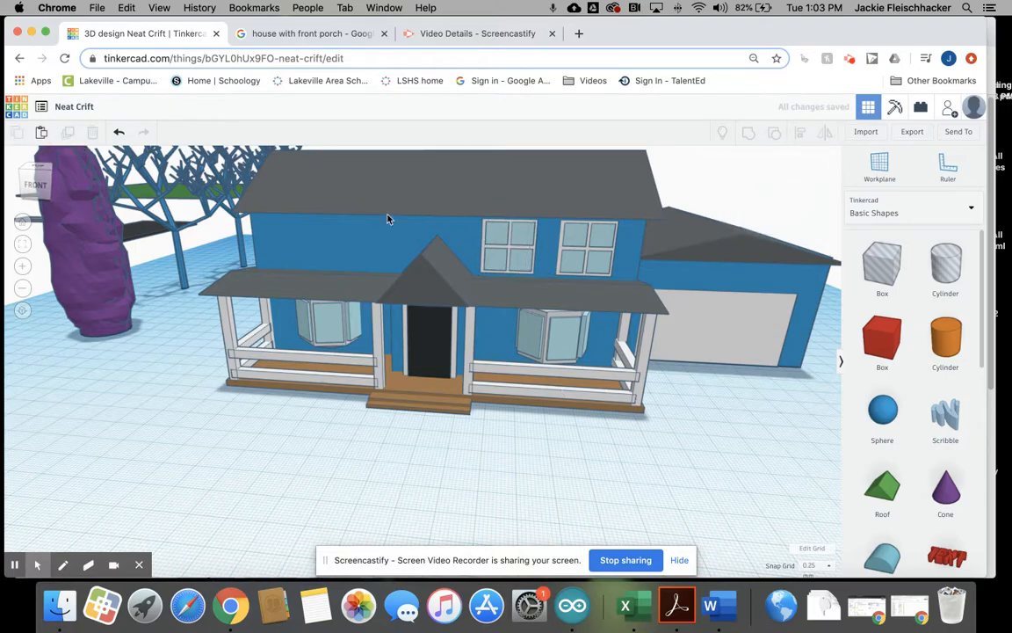
Duplicate the upper front window nearest the garage and move the copy out in front of the garage
{"action": "right_click_drag", "start_coordinate": [747, 401], "coordinate": [629, 394]}
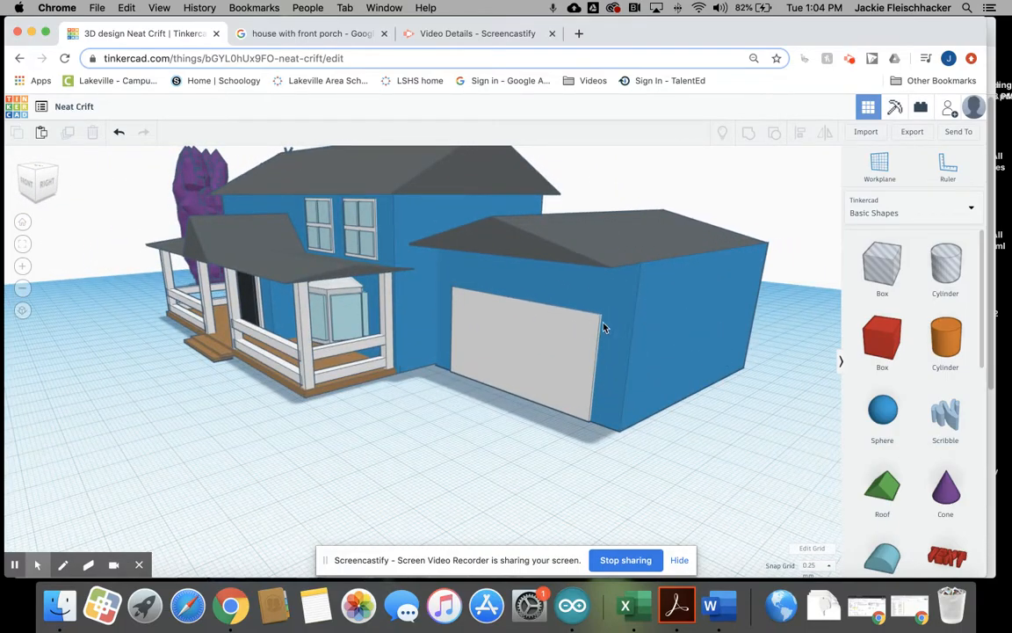
{"action": "left_click", "coordinate": [369, 247]}
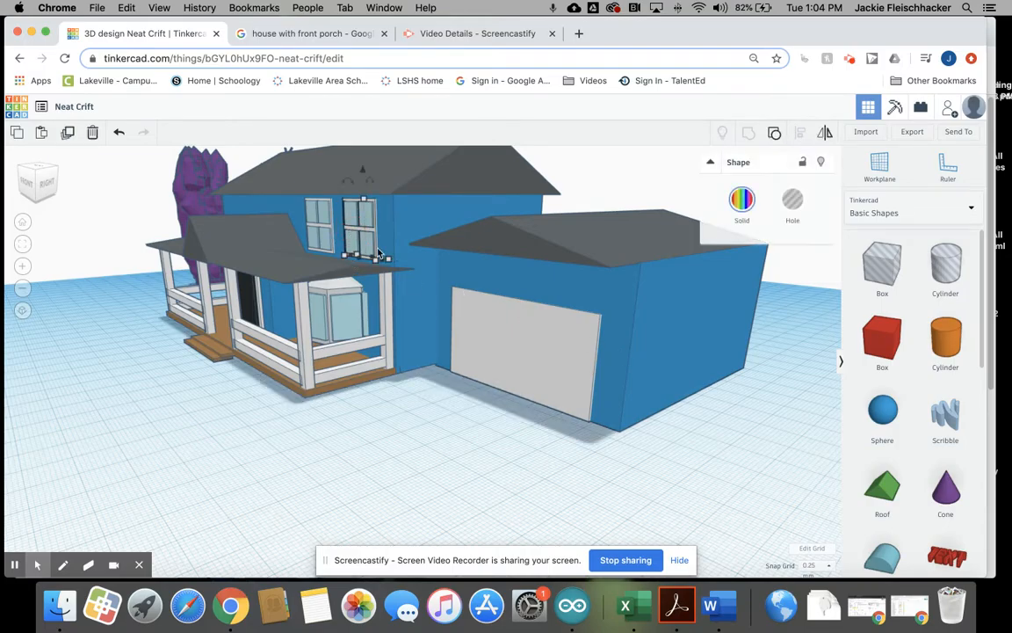
{"action": "left_click", "coordinate": [67, 132]}
{"action": "left_click_drag", "start_coordinate": [334, 213], "coordinate": [414, 313]}
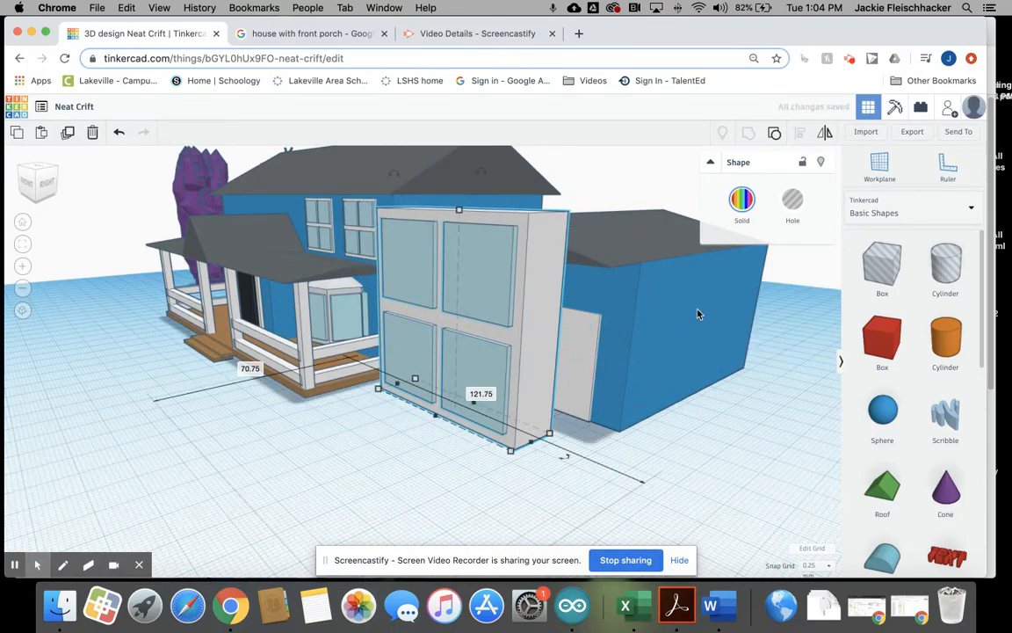
Rotate the window copy to match the garage's outer side wall and lower it into position against that wall
{"action": "left_click_drag", "start_coordinate": [565, 457], "coordinate": [497, 388]}
{"action": "left_click_drag", "start_coordinate": [456, 186], "coordinate": [457, 263]}
{"action": "right_click_drag", "start_coordinate": [685, 436], "coordinate": [663, 439]}
{"action": "left_click_drag", "start_coordinate": [538, 272], "coordinate": [700, 244]}
{"action": "right_click_drag", "start_coordinate": [735, 318], "coordinate": [425, 290]}
Nudge the window copy slightly out from the garage's side wall and lower it below the roof edge
{"action": "left_click_drag", "start_coordinate": [259, 198], "coordinate": [180, 330]}
{"action": "key", "text": "ctrl+z"}
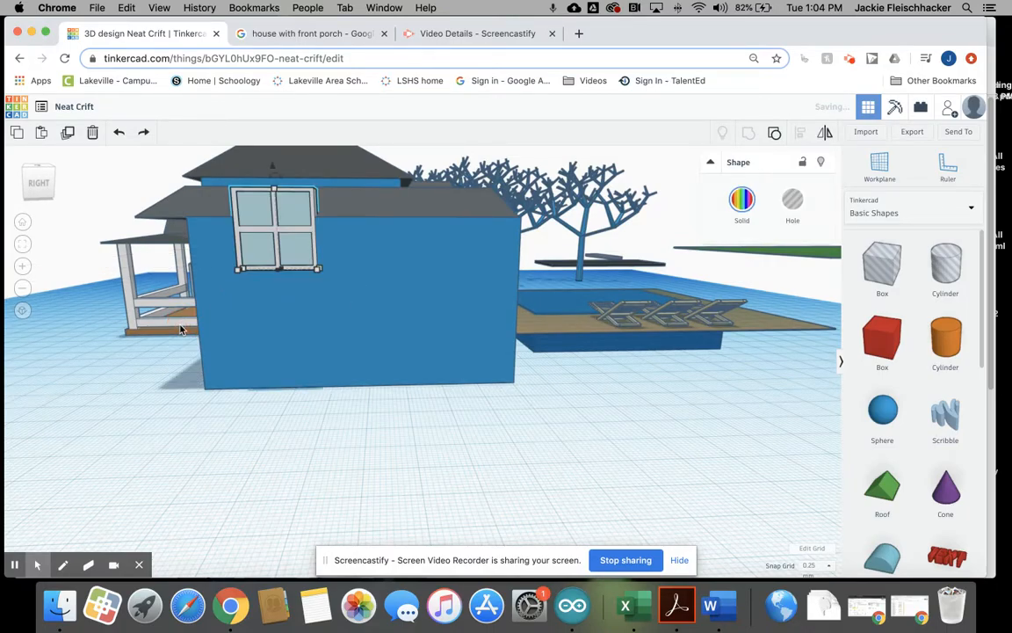
{"action": "key", "text": "Left"}
{"action": "key", "text": "Left"}
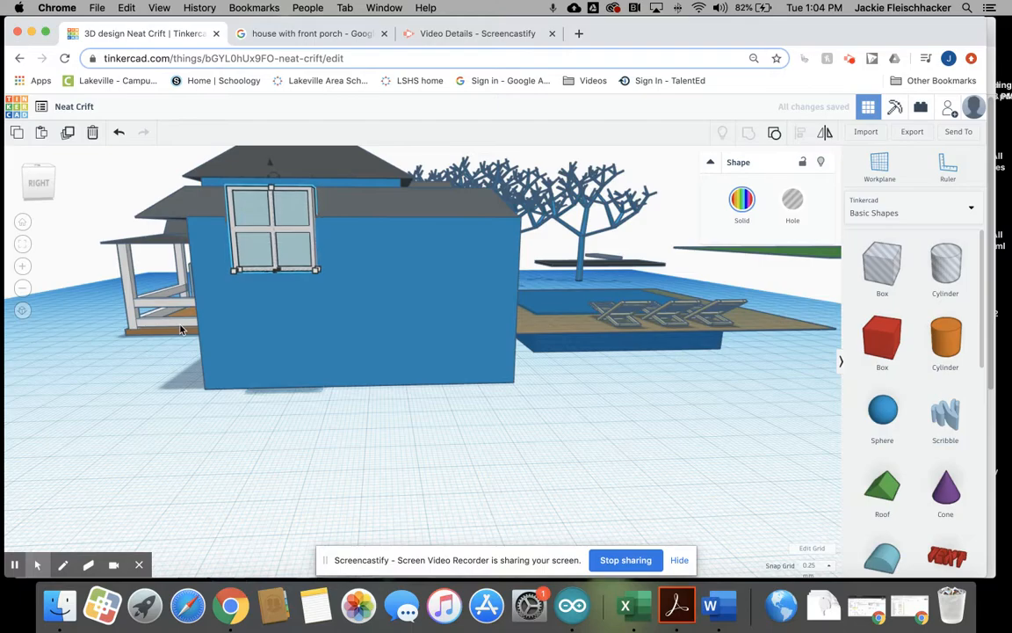
{"action": "right_click_drag", "start_coordinate": [180, 330], "coordinate": [387, 377]}
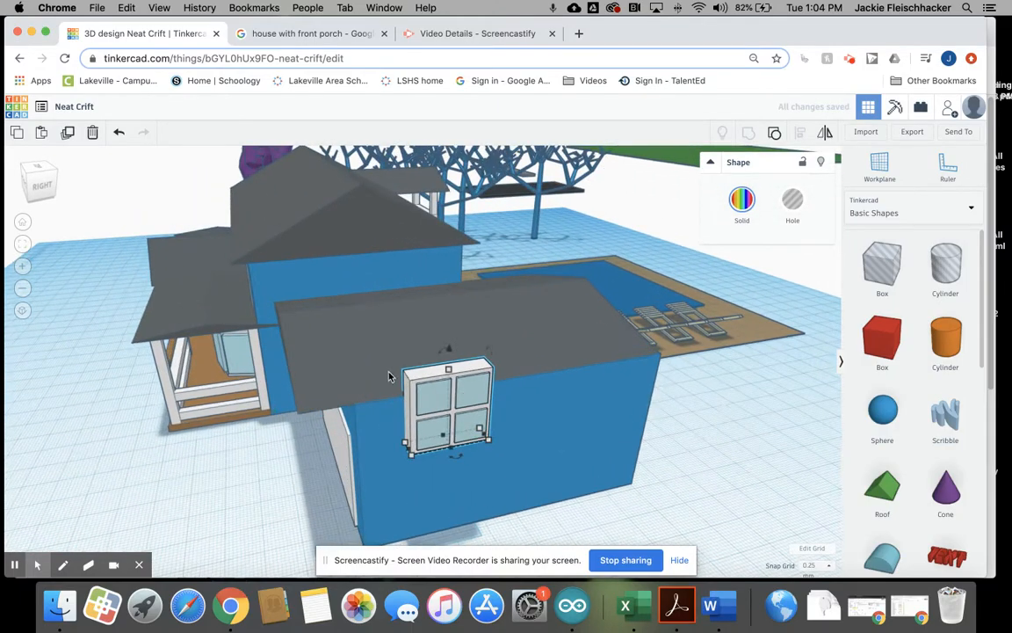
{"action": "left_click_drag", "start_coordinate": [451, 354], "coordinate": [446, 411]}
{"action": "right_click_drag", "start_coordinate": [476, 417], "coordinate": [568, 459]}
Stretch the garage window along the side wall to about 63 mm wide and 7 mm deep
{"action": "left_click", "coordinate": [358, 282]}
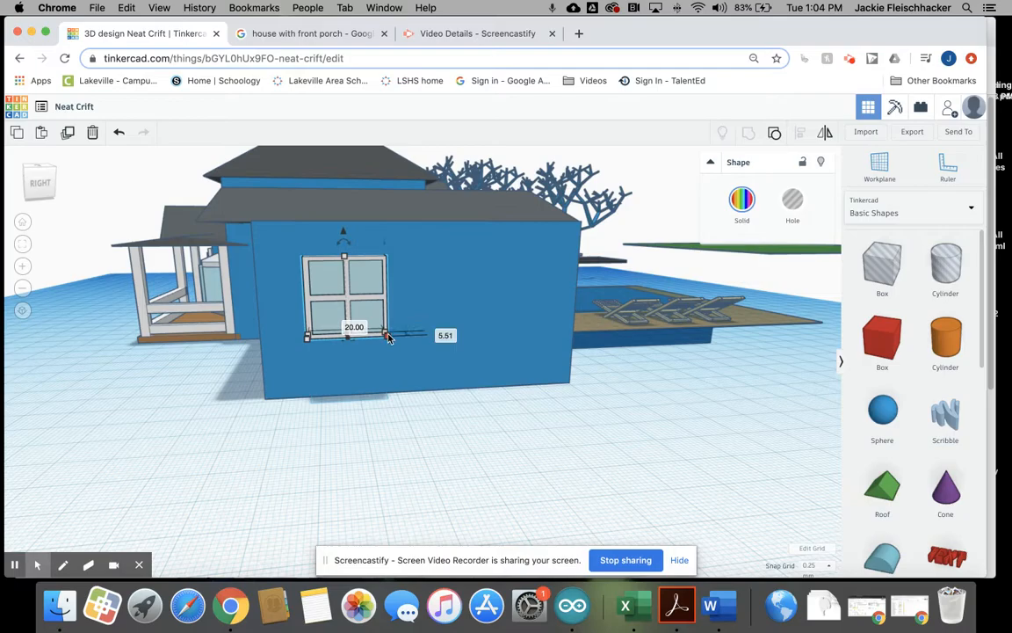
{"action": "left_click_drag", "start_coordinate": [388, 338], "coordinate": [552, 333]}
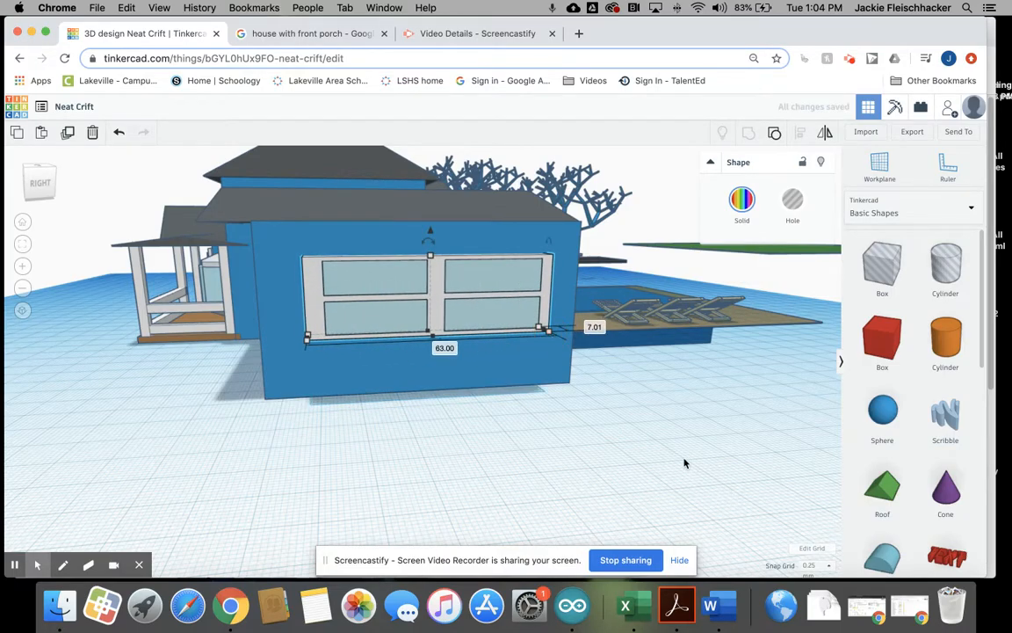
{"action": "right_click_drag", "start_coordinate": [691, 440], "coordinate": [302, 281]}
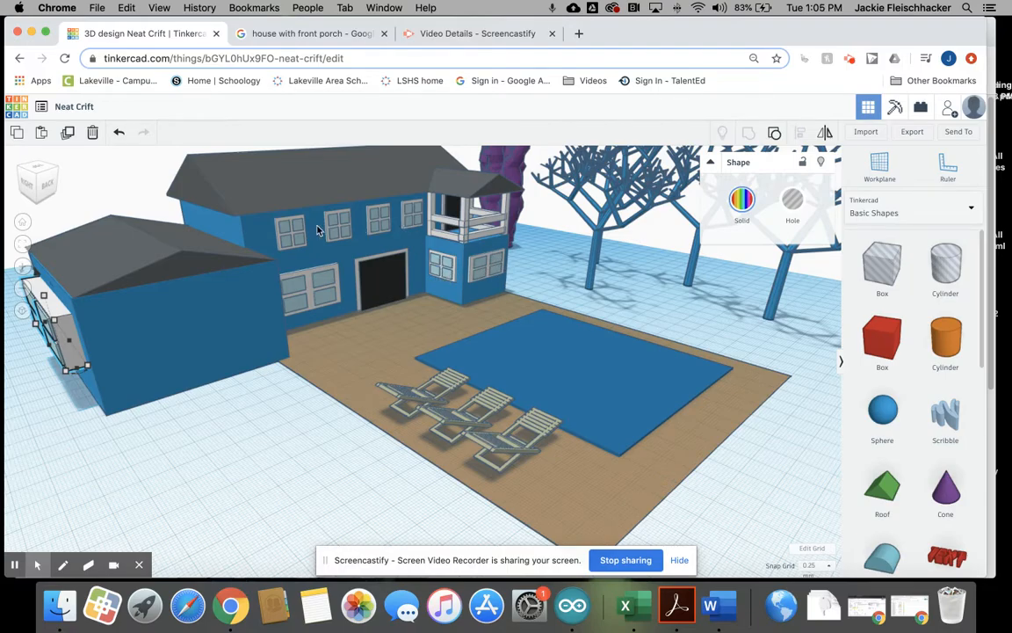
Nudge the widened window into the garage's side wall so that only its face stands out, and deselect it
{"action": "right_click_drag", "start_coordinate": [304, 411], "coordinate": [455, 388]}
{"action": "right_click_drag", "start_coordinate": [315, 277], "coordinate": [384, 405]}
{"action": "key", "text": "Up"}
{"action": "key", "text": "Up"}
{"action": "key", "text": "Up"}
{"action": "key", "text": "Up"}
{"action": "key", "text": "Up"}
{"action": "key", "text": "Up"}
{"action": "key", "text": "Up"}
{"action": "key", "text": "Up"}
{"action": "key", "text": "Up"}
{"action": "key", "text": "Up"}
{"action": "key", "text": "Up"}
{"action": "key", "text": "Up"}
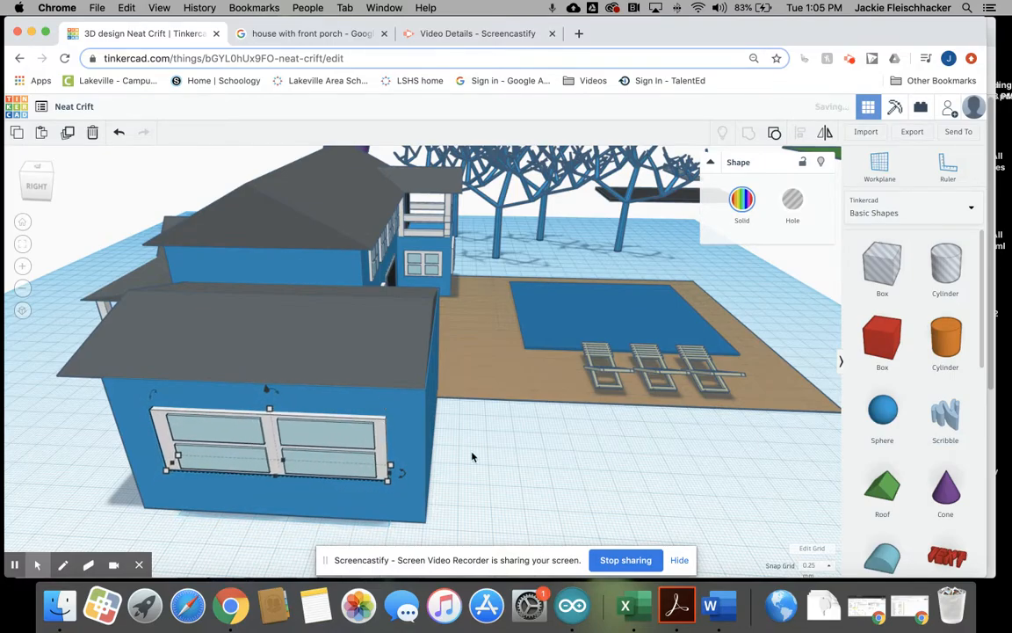
{"action": "left_click", "coordinate": [471, 456]}
{"action": "right_click_drag", "start_coordinate": [532, 467], "coordinate": [447, 465]}
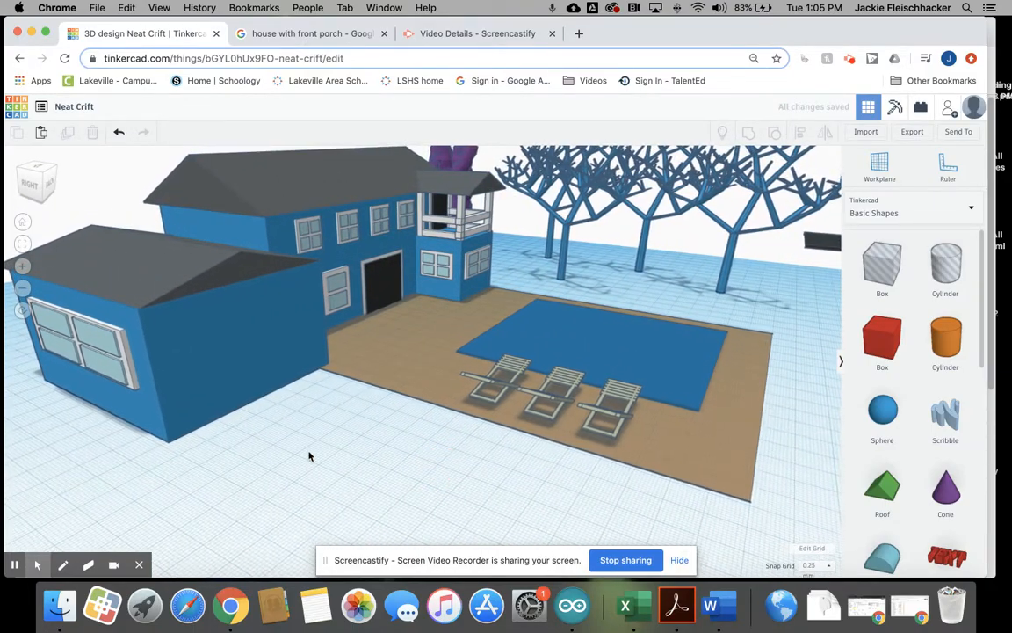
{"action": "right_click_drag", "start_coordinate": [233, 472], "coordinate": [569, 462]}
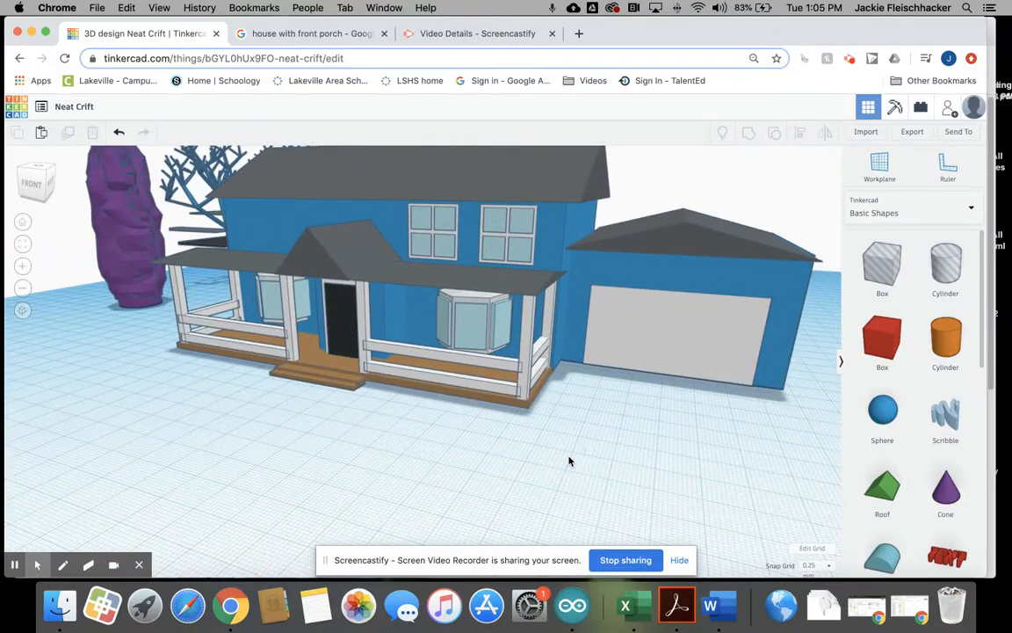